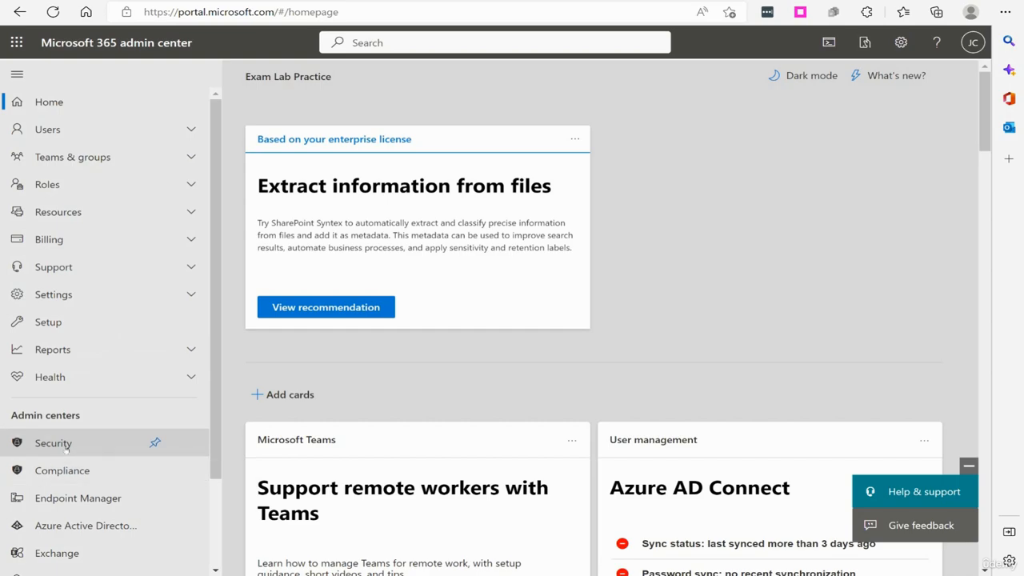
Step: Open the Compliance admin center and look through the sensitive info types under data classification
{"action": "left_click", "coordinate": [64, 471]}
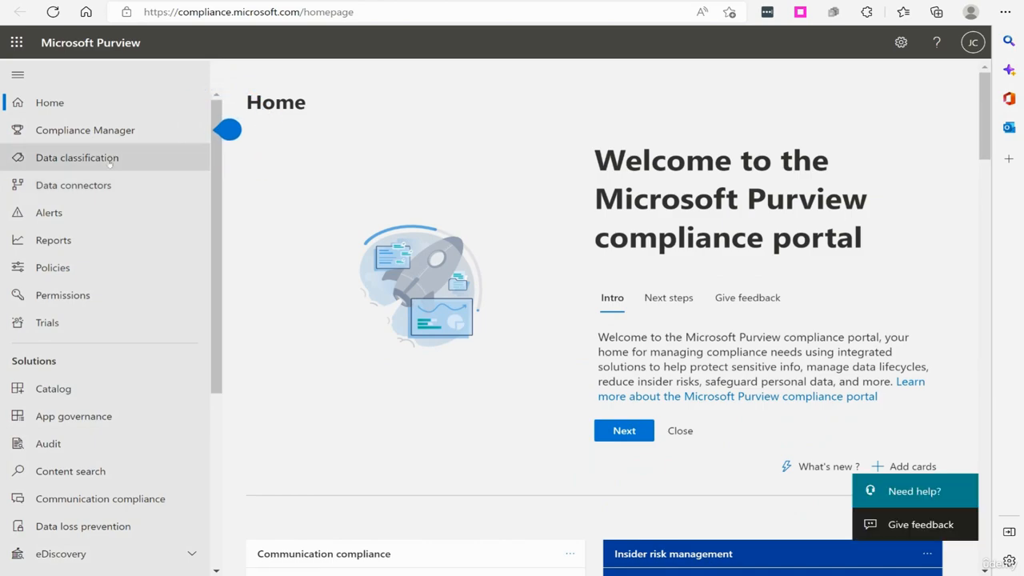
{"action": "left_click", "coordinate": [111, 160]}
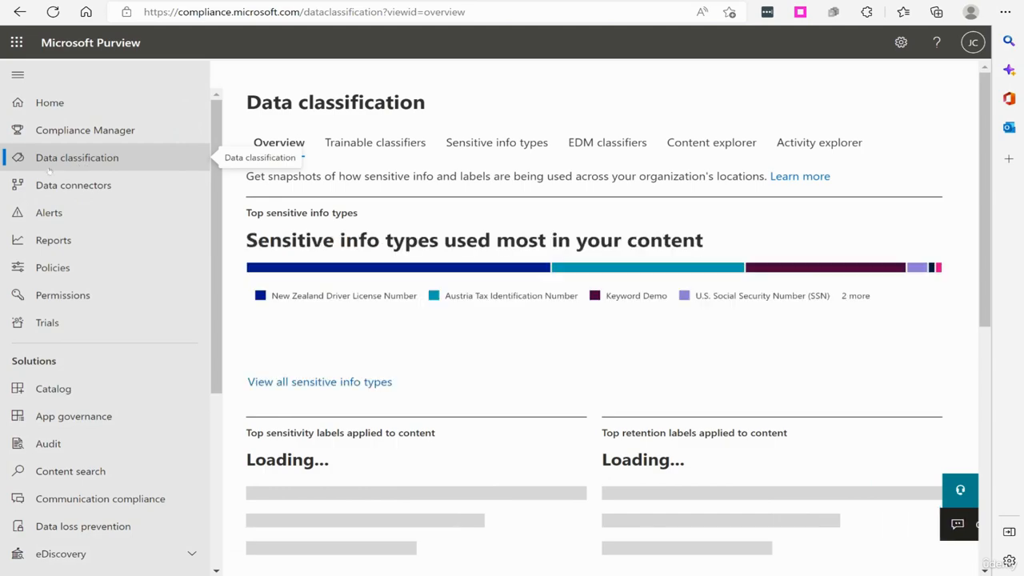
{"action": "left_click", "coordinate": [506, 152]}
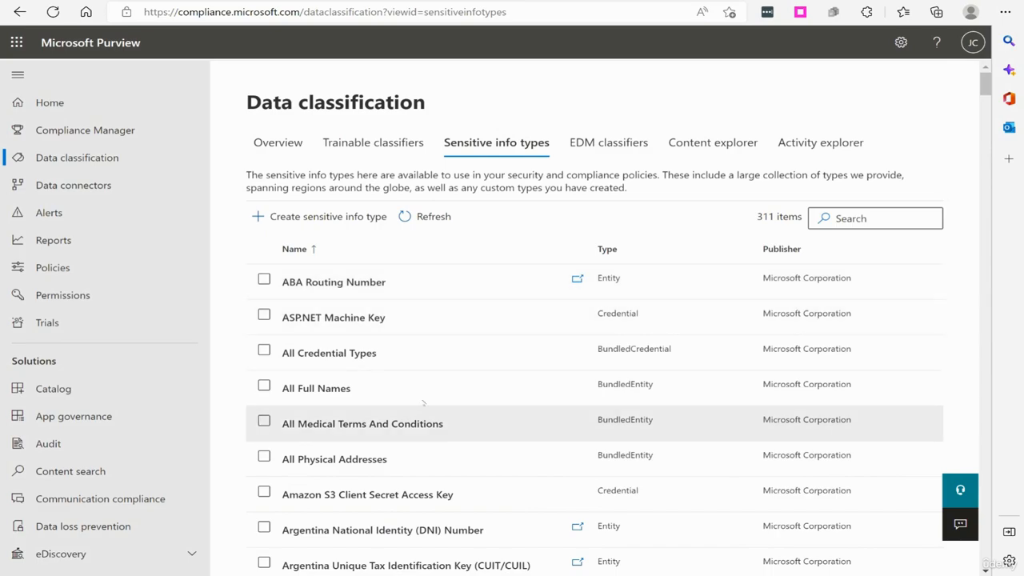
{"action": "scroll", "coordinate": [412, 273], "scroll_direction": "down", "scroll_amount": 2}
{"action": "scroll", "coordinate": [412, 272], "scroll_direction": "down", "scroll_amount": 8}
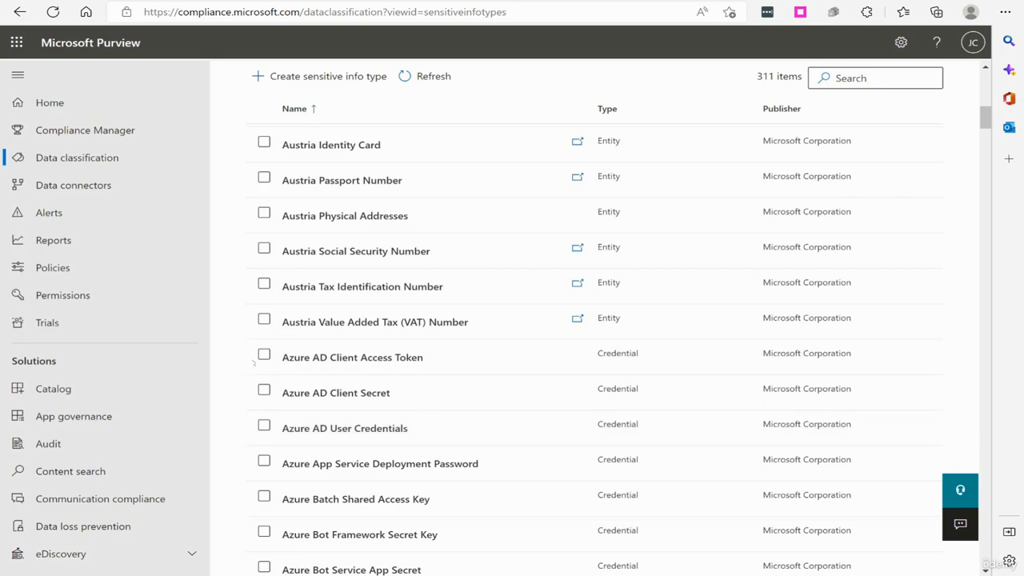
Step: Start a new sensitivity label from the Information protection labels
{"action": "scroll", "coordinate": [92, 295], "scroll_direction": "down", "scroll_amount": 3}
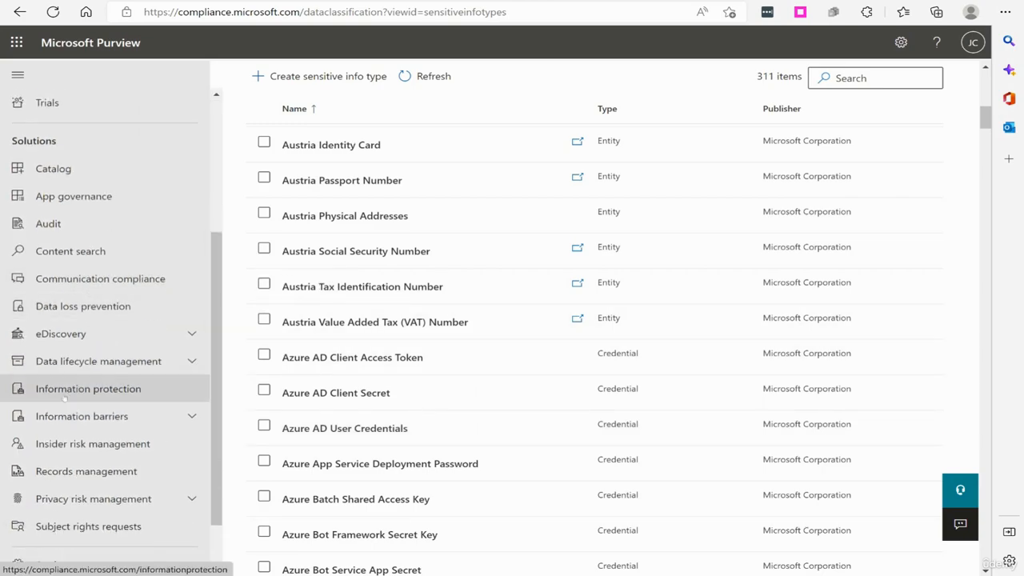
{"action": "left_click", "coordinate": [102, 397]}
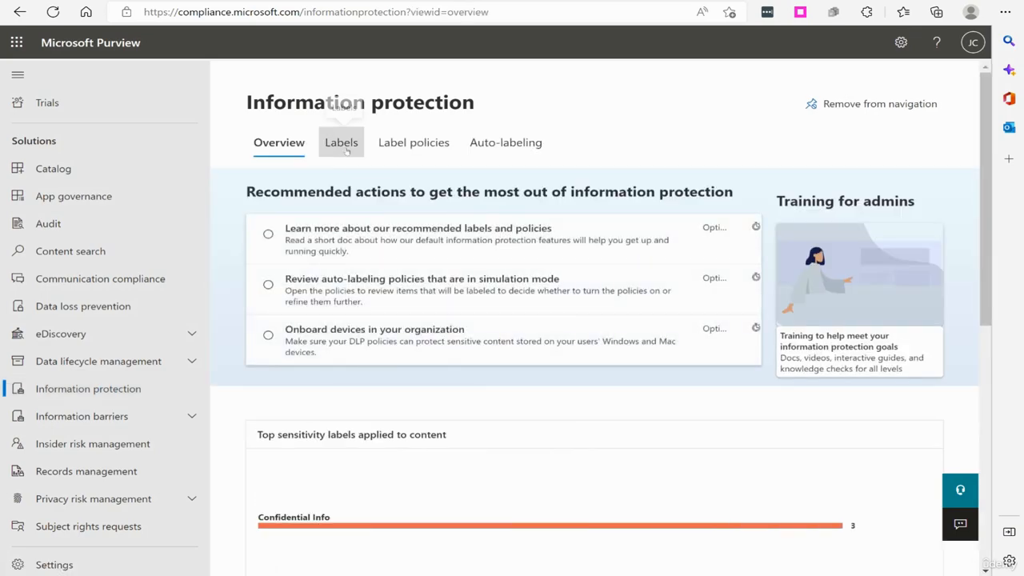
{"action": "left_click", "coordinate": [340, 144]}
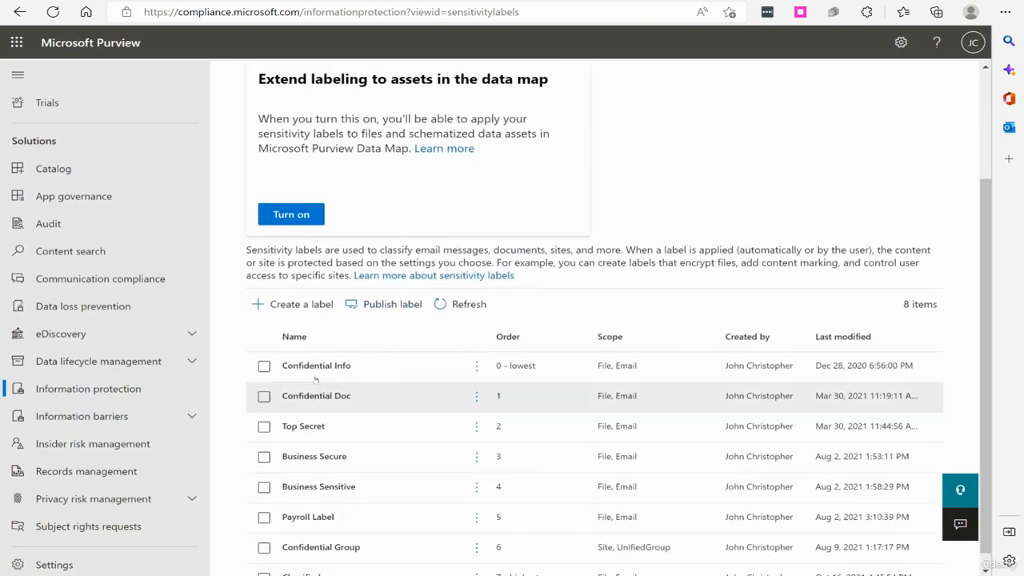
{"action": "left_click", "coordinate": [276, 450]}
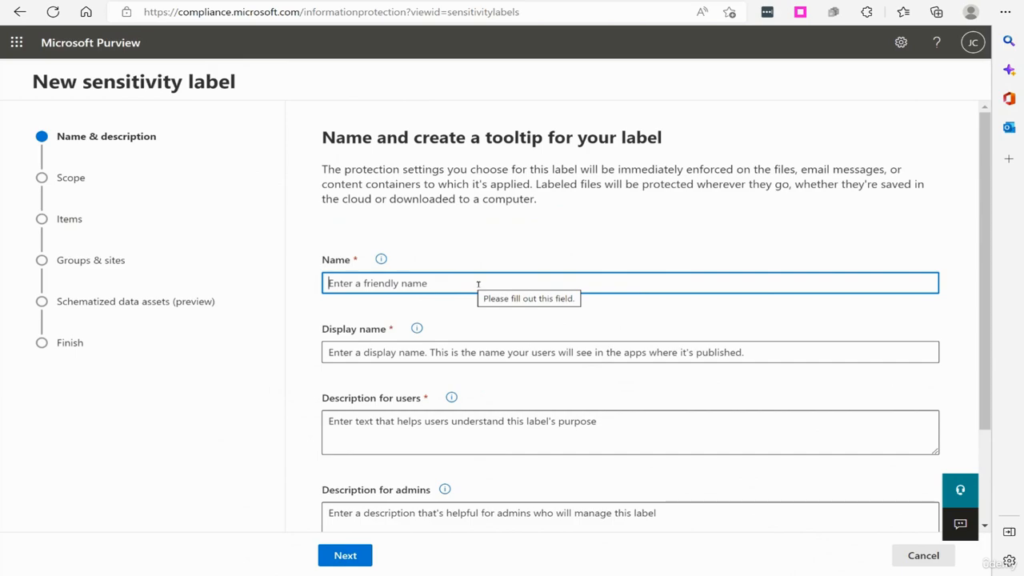
Step: Enter "Test Label" as both the name and the display name of the new sensitivity label
{"action": "type", "text": "Test "}
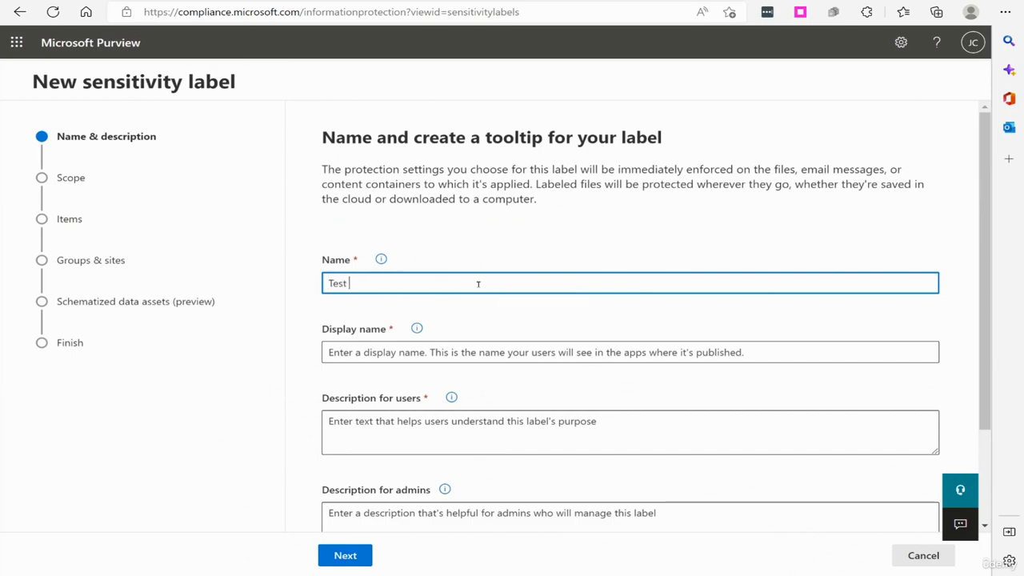
{"action": "type", "text": "Label"}
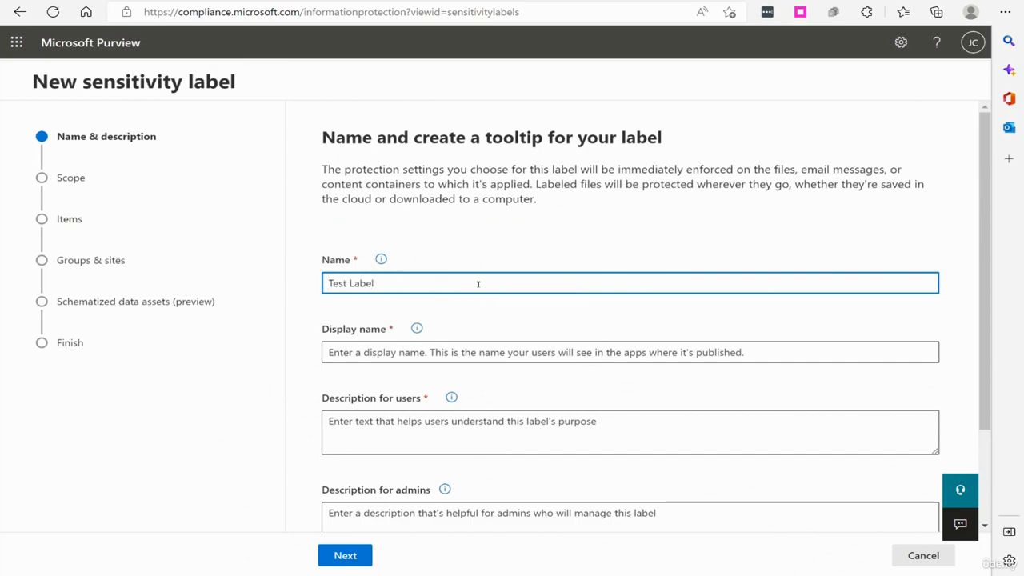
{"action": "triple_click", "coordinate": [376, 287]}
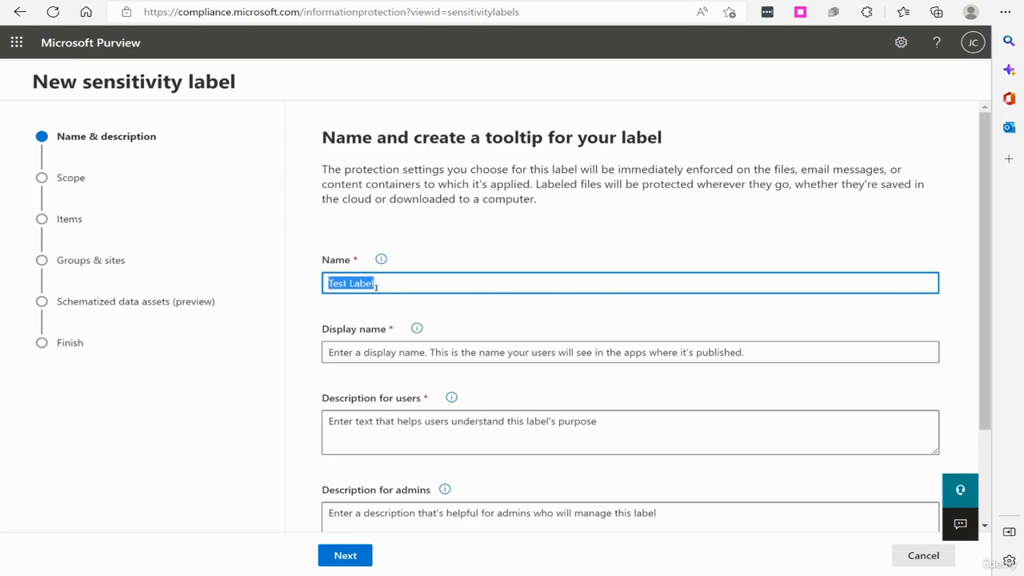
{"action": "key", "text": "ctrl+c"}
{"action": "left_click", "coordinate": [386, 353]}
{"action": "key", "text": "ctrl+v"}
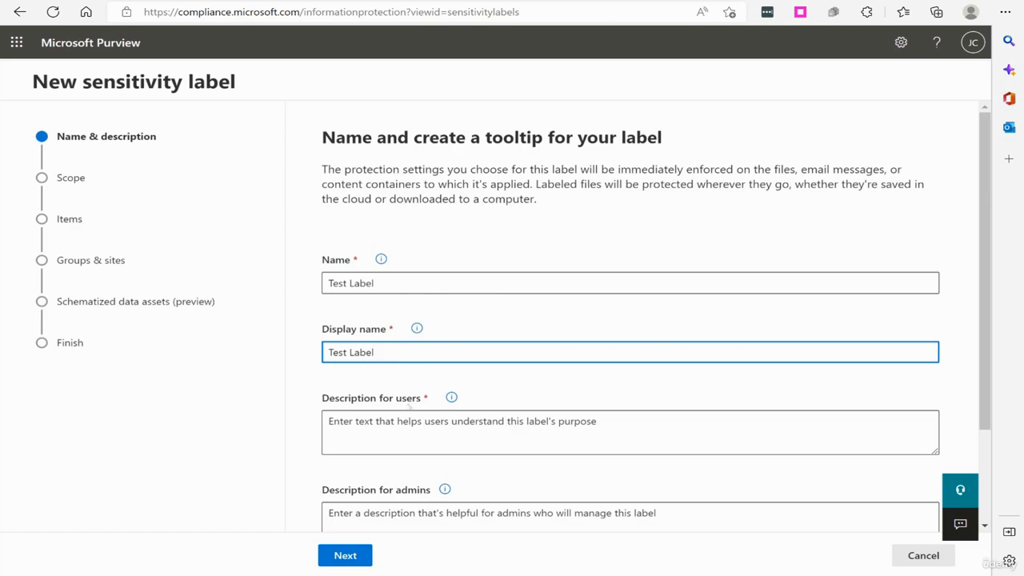
Step: Enter the user description "This is a test label", choose the gold label color, and continue to the scope settings
{"action": "left_click", "coordinate": [387, 425]}
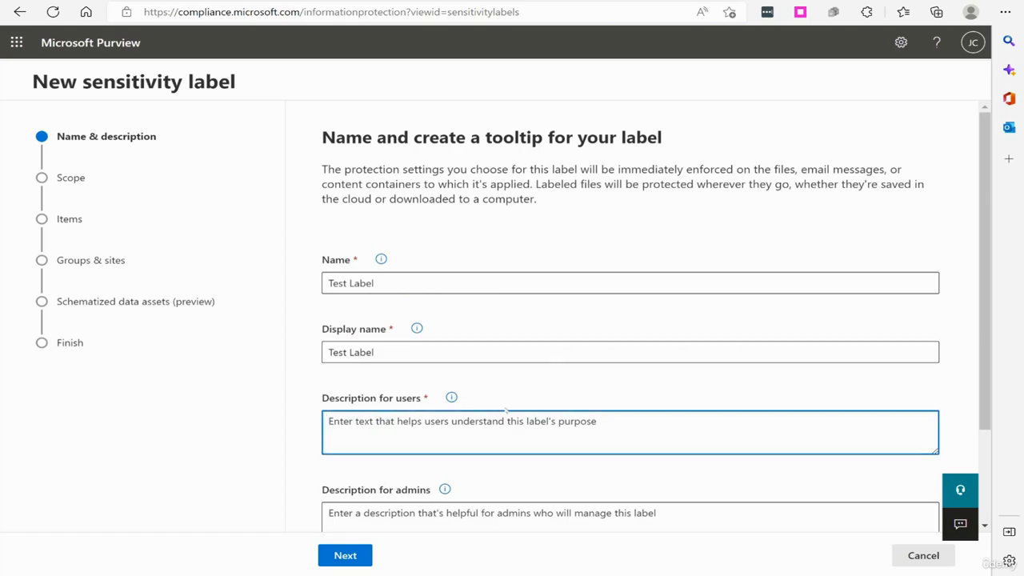
{"action": "type", "text": "This is a t"}
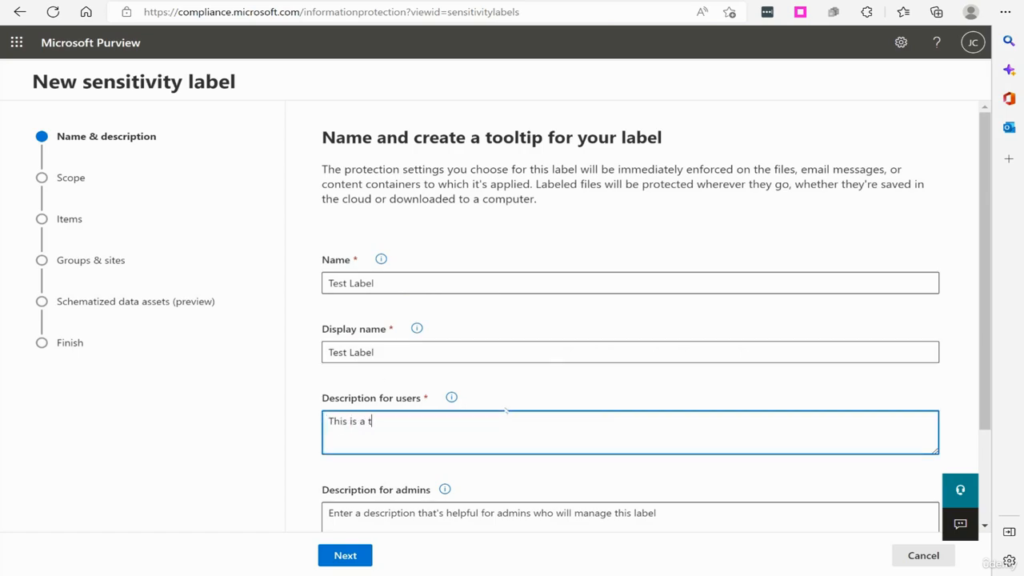
{"action": "type", "text": "est label"}
{"action": "scroll", "coordinate": [480, 408], "scroll_direction": "down", "scroll_amount": 2}
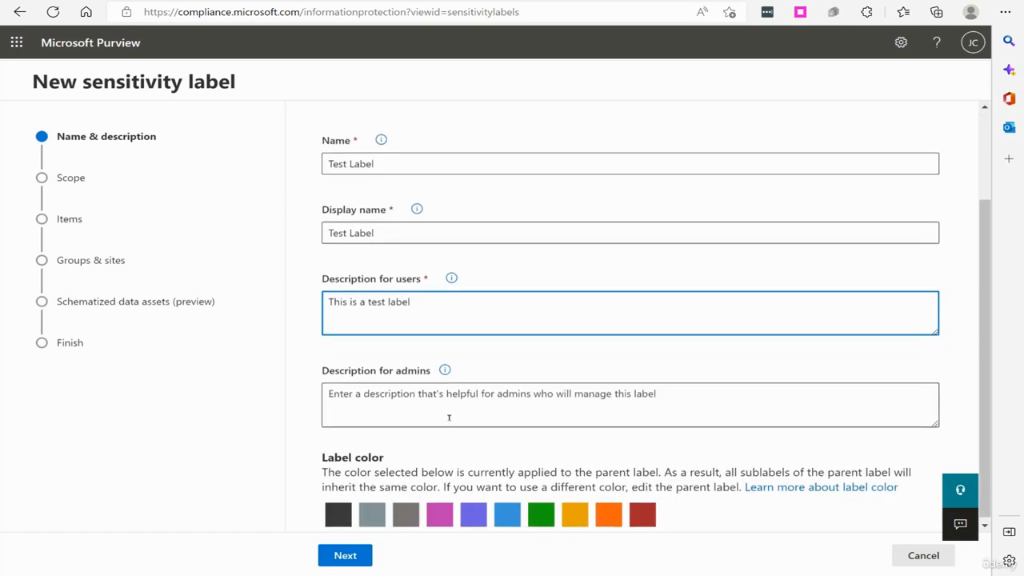
{"action": "left_click", "coordinate": [417, 404]}
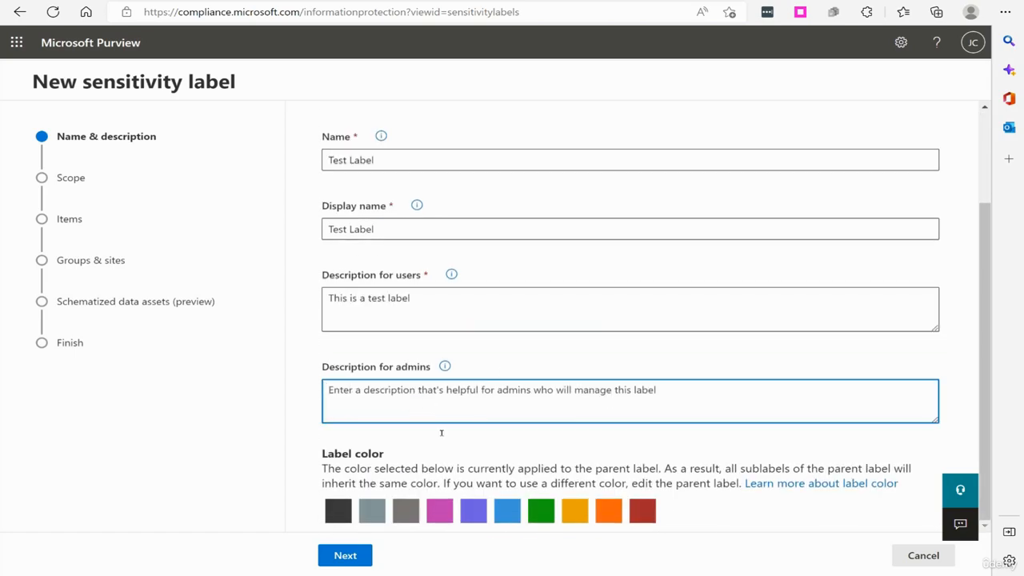
{"action": "left_click", "coordinate": [604, 512]}
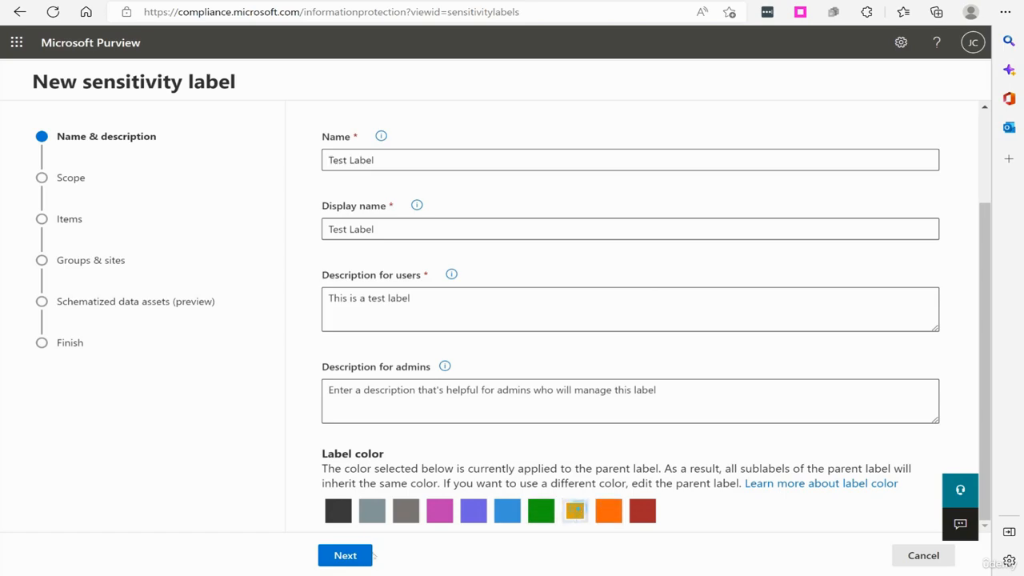
{"action": "left_click", "coordinate": [344, 555]}
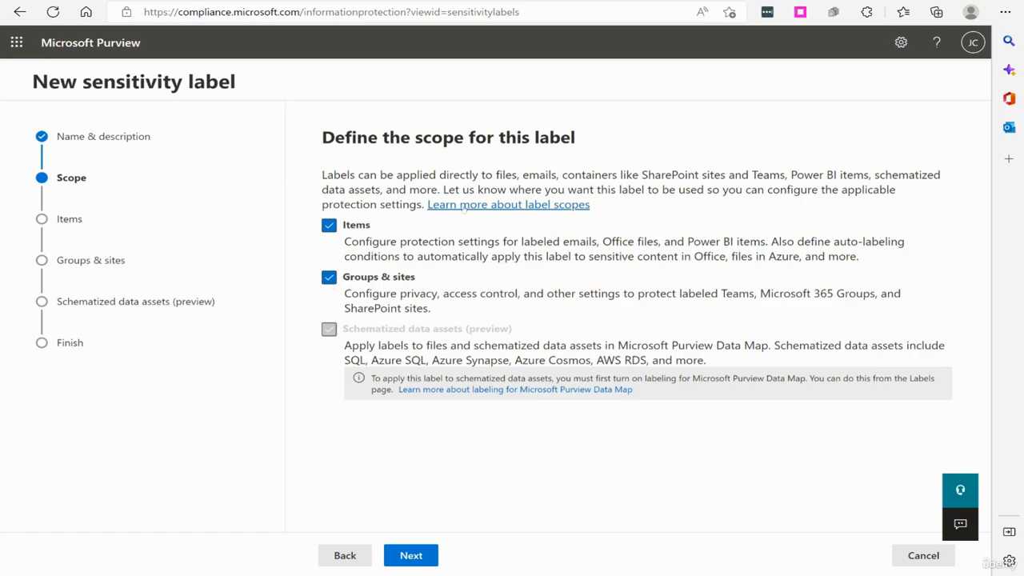
Step: Limit the label's scope to items by excluding groups and sites, and choose content marking as the protection setting
{"action": "left_click", "coordinate": [330, 279]}
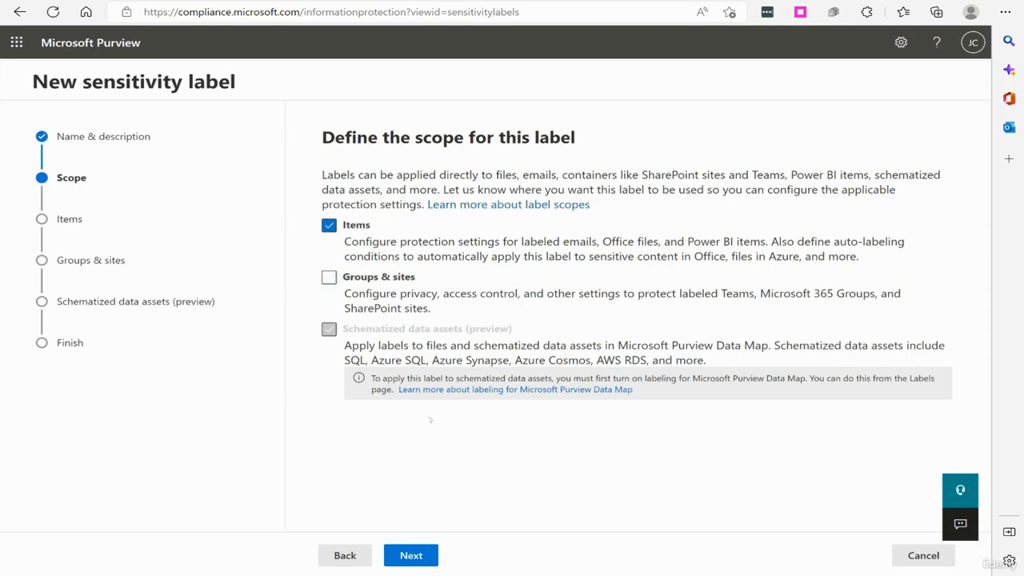
{"action": "left_click", "coordinate": [429, 554]}
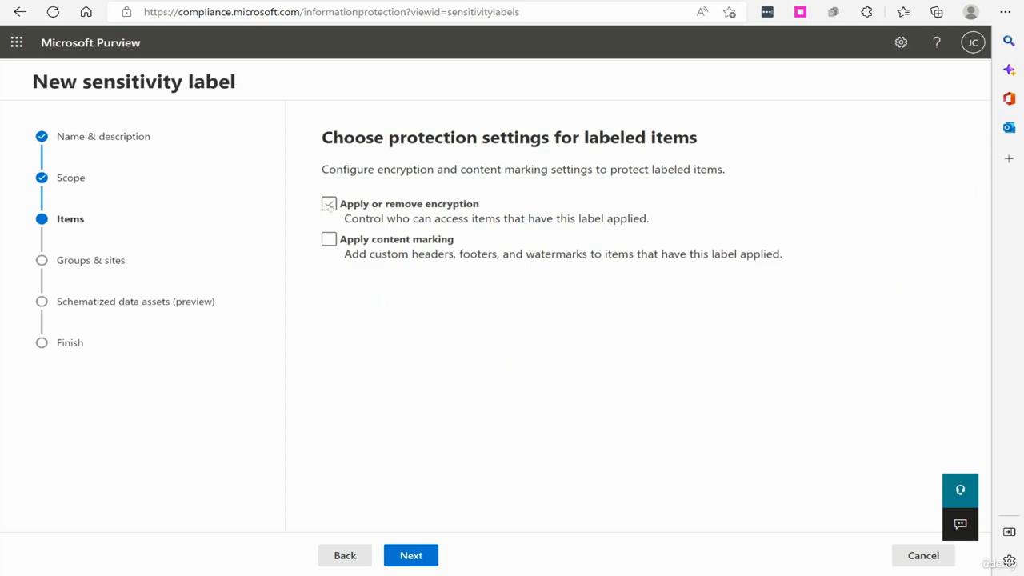
{"action": "left_click", "coordinate": [333, 240]}
{"action": "left_click", "coordinate": [329, 241]}
{"action": "left_click", "coordinate": [411, 556]}
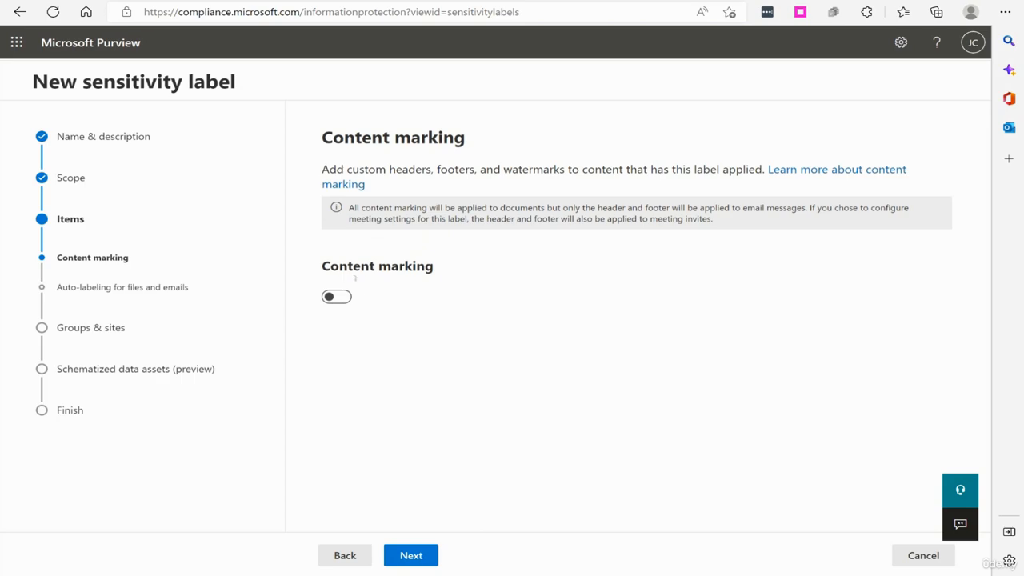
Step: Turn on content marking and save a watermark with the text "Test Label"
{"action": "left_click", "coordinate": [336, 296]}
{"action": "left_click", "coordinate": [382, 320]}
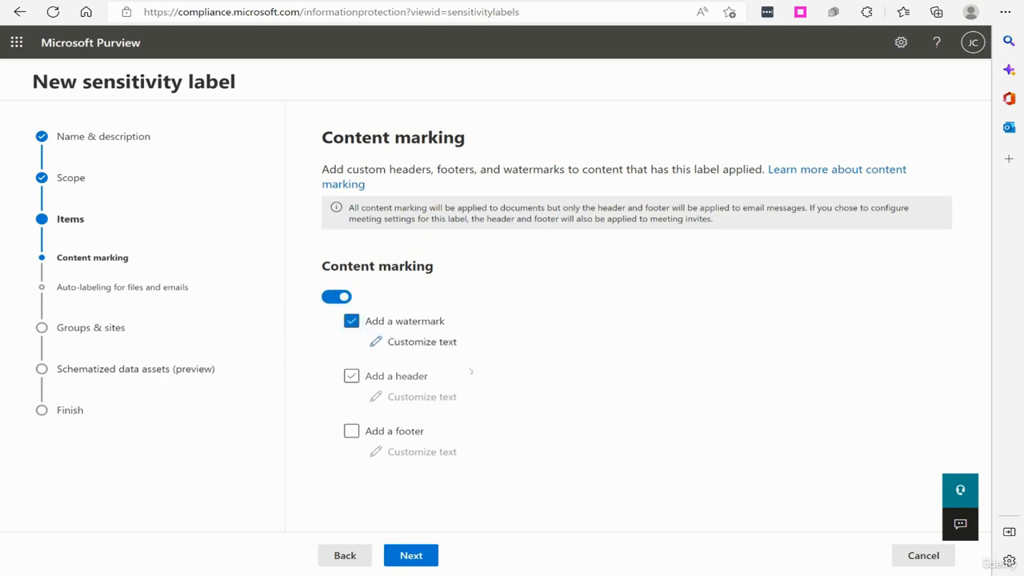
{"action": "left_click", "coordinate": [412, 342]}
{"action": "left_click", "coordinate": [637, 207]}
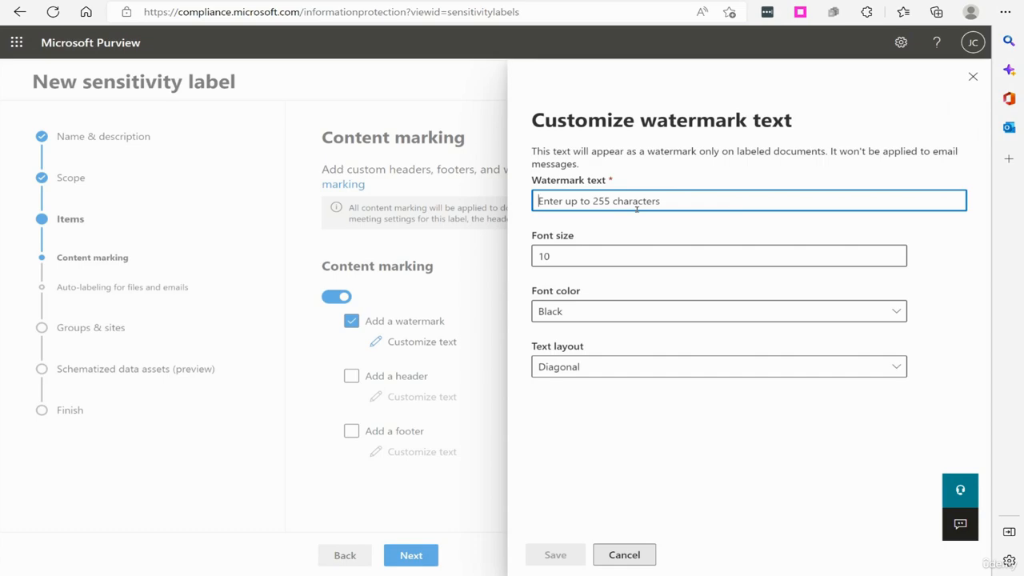
{"action": "type", "text": "Test Label"}
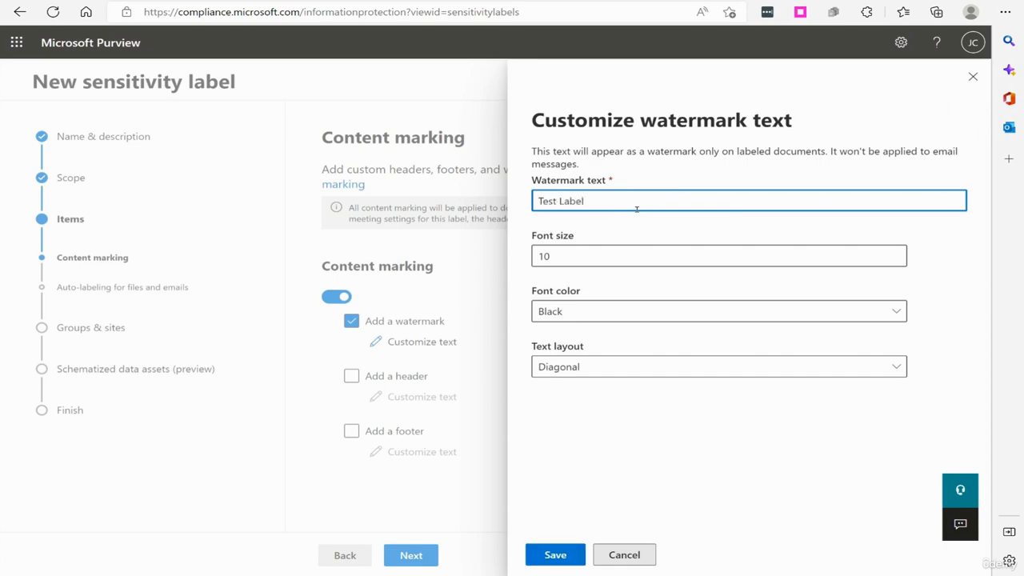
{"action": "left_click", "coordinate": [561, 368]}
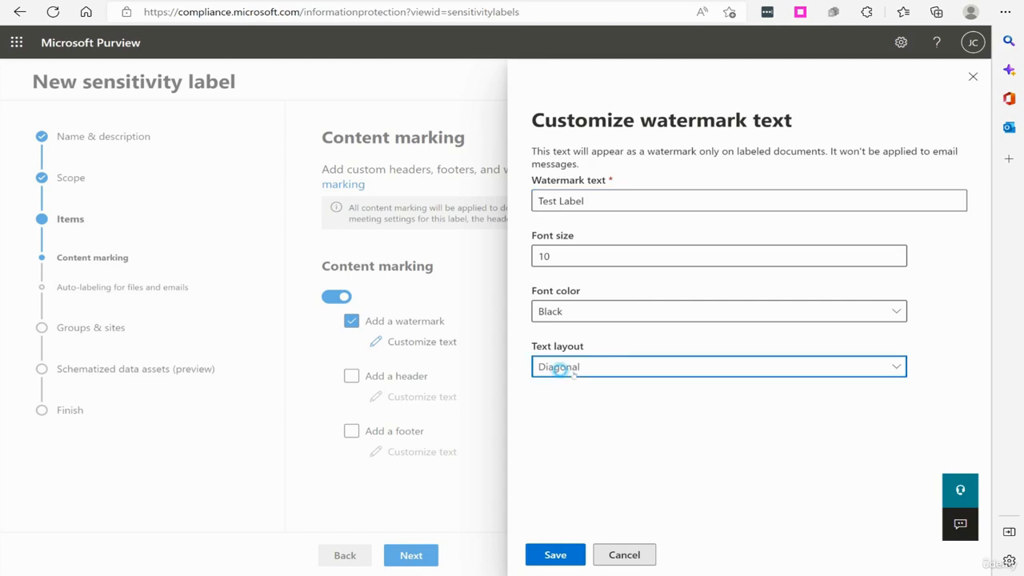
{"action": "left_click", "coordinate": [588, 367]}
{"action": "left_click", "coordinate": [579, 365]}
{"action": "left_click", "coordinate": [587, 362]}
{"action": "left_click", "coordinate": [555, 554]}
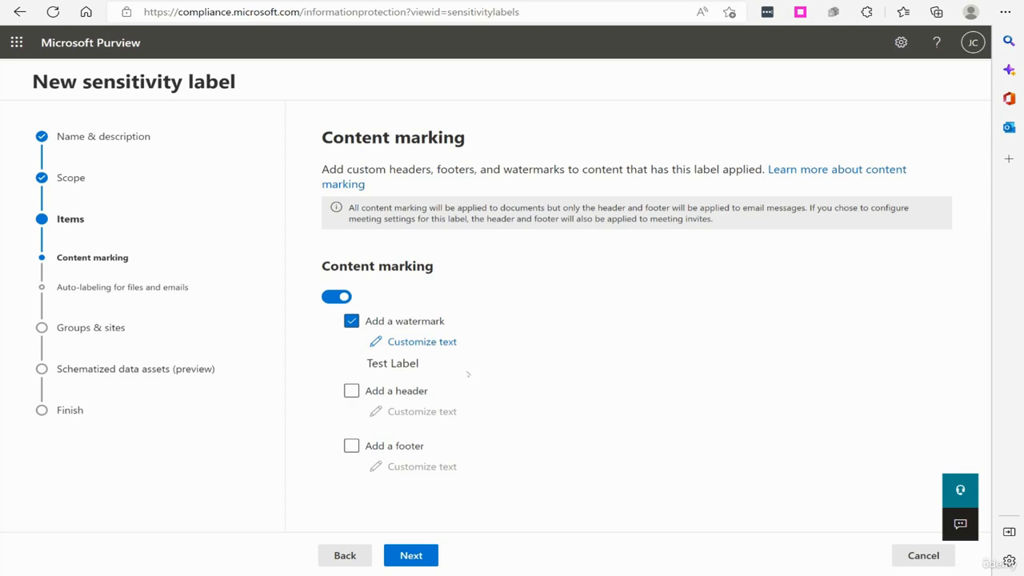
{"action": "left_click", "coordinate": [351, 390]}
{"action": "left_click", "coordinate": [351, 445]}
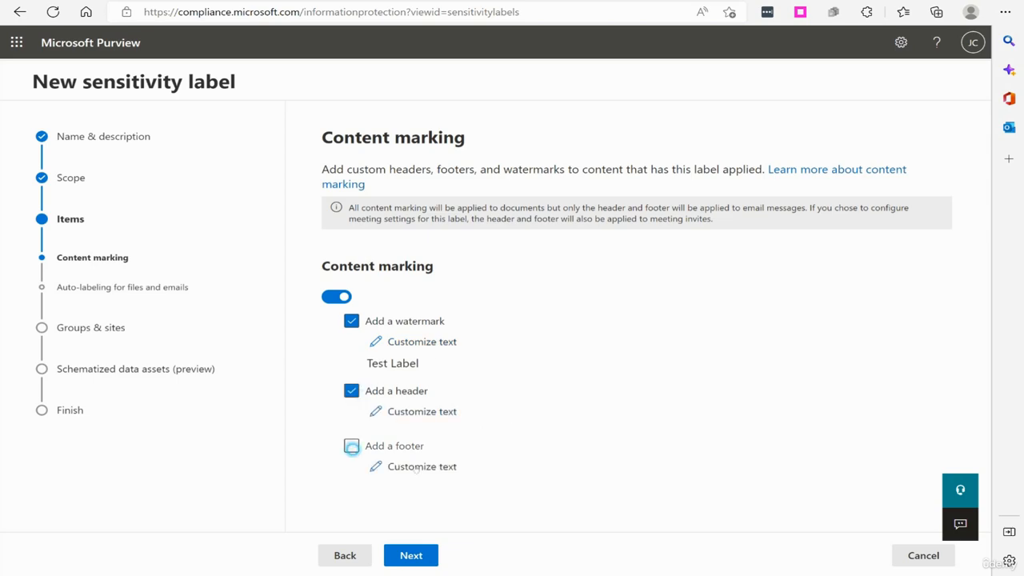
{"action": "left_click", "coordinate": [352, 391]}
{"action": "left_click", "coordinate": [351, 446]}
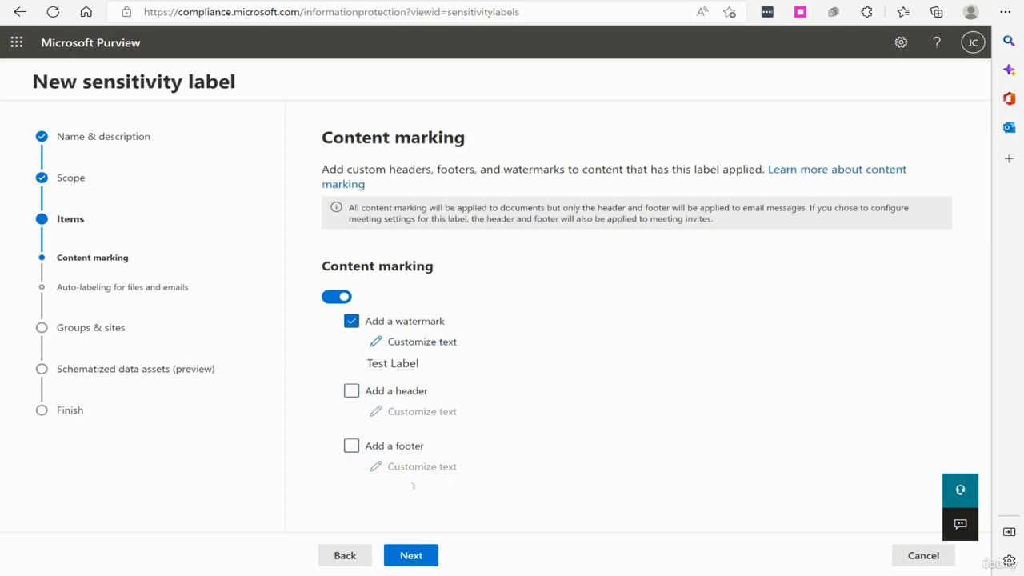
Step: Turn on auto-labeling for files and emails and add a "Content contains" condition
{"action": "left_click", "coordinate": [408, 553]}
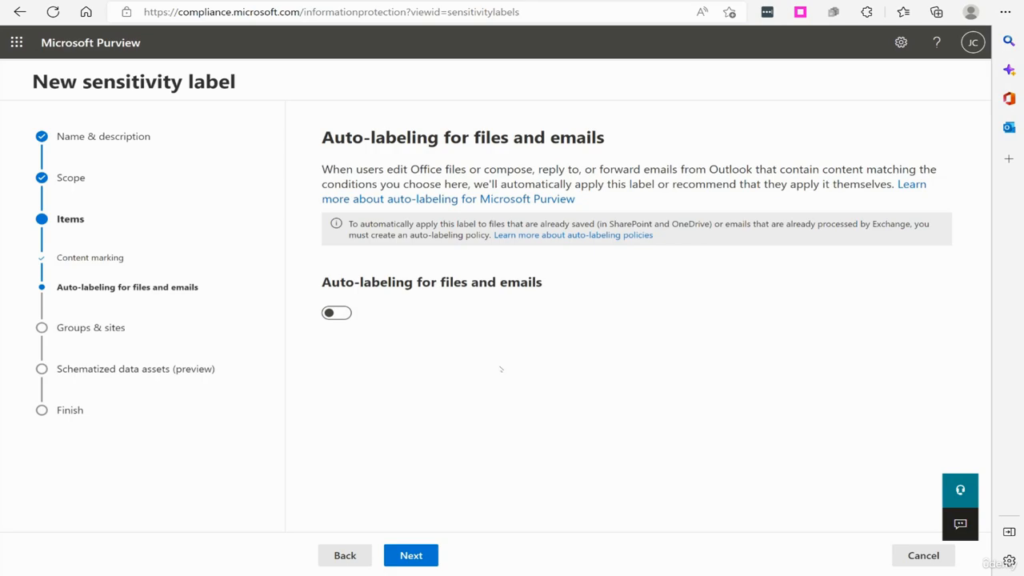
{"action": "left_click", "coordinate": [337, 313]}
{"action": "scroll", "coordinate": [589, 283], "scroll_direction": "down", "scroll_amount": 1}
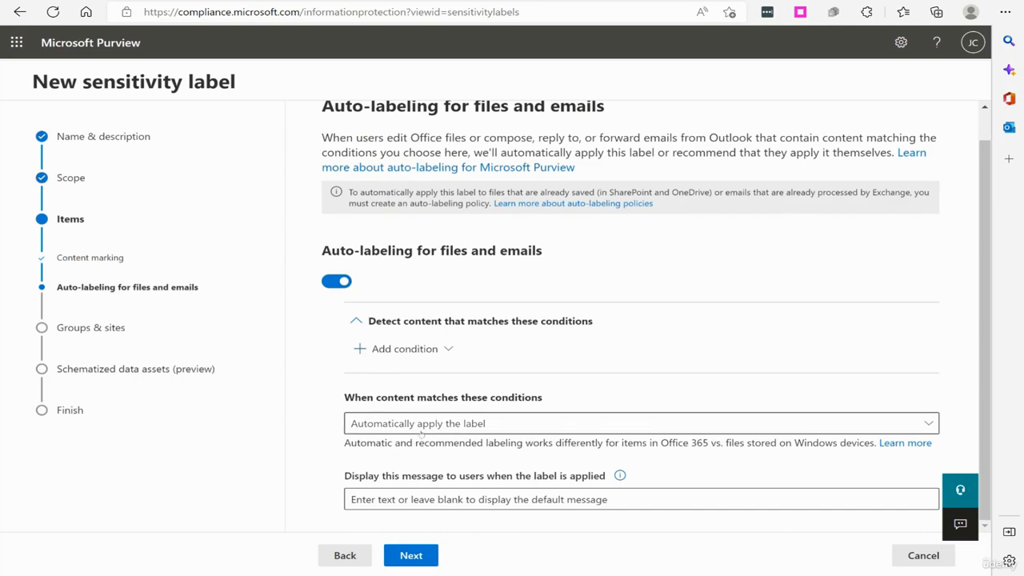
{"action": "left_click", "coordinate": [402, 354]}
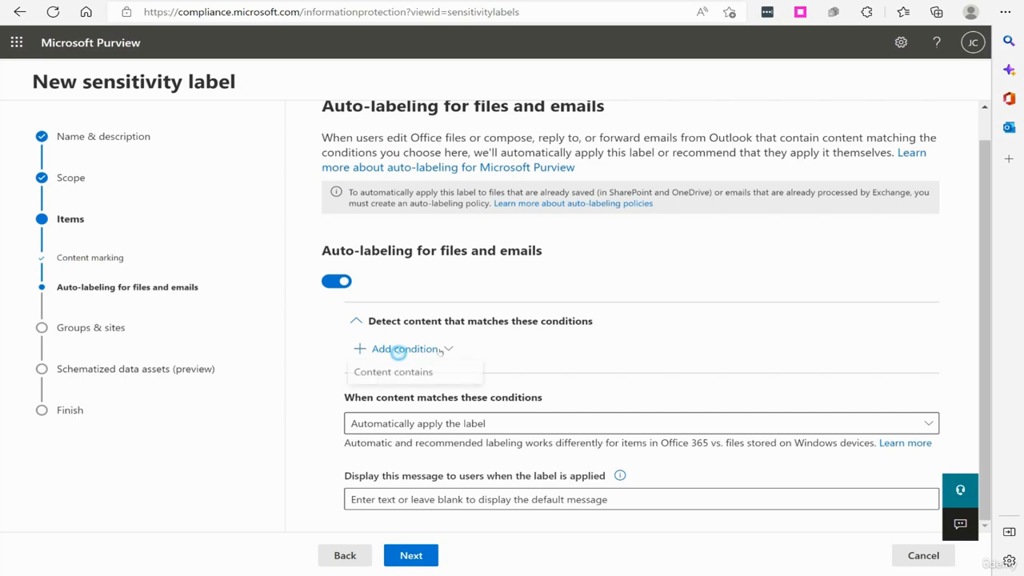
{"action": "left_click", "coordinate": [390, 375]}
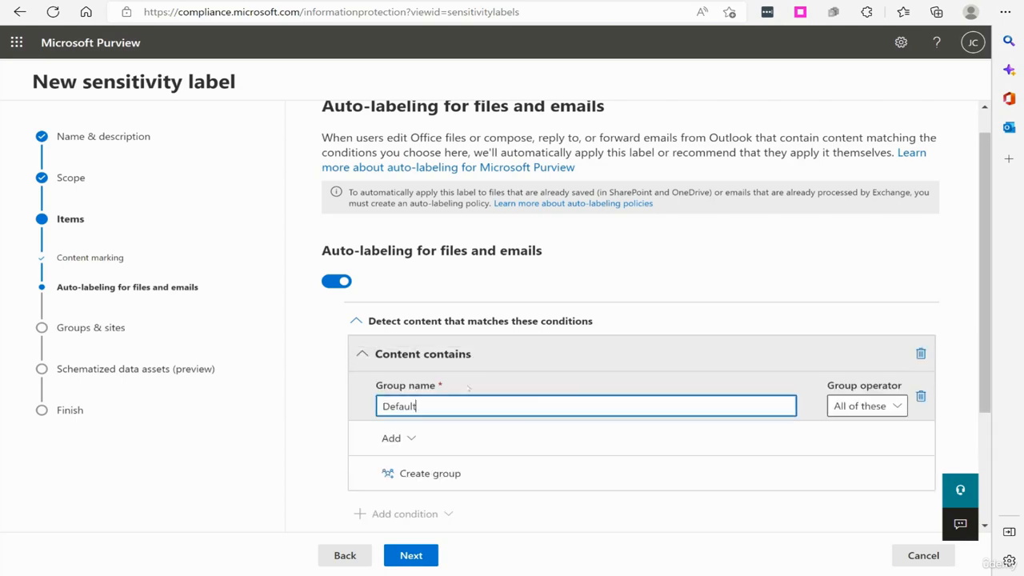
Step: Add the sensitive info types U.S. Bank Account Number, U.S. Driver's License Number and U.S. Physical Addresses to the Default group
{"action": "scroll", "coordinate": [477, 408], "scroll_direction": "down", "scroll_amount": 2}
{"action": "left_click", "coordinate": [404, 307]}
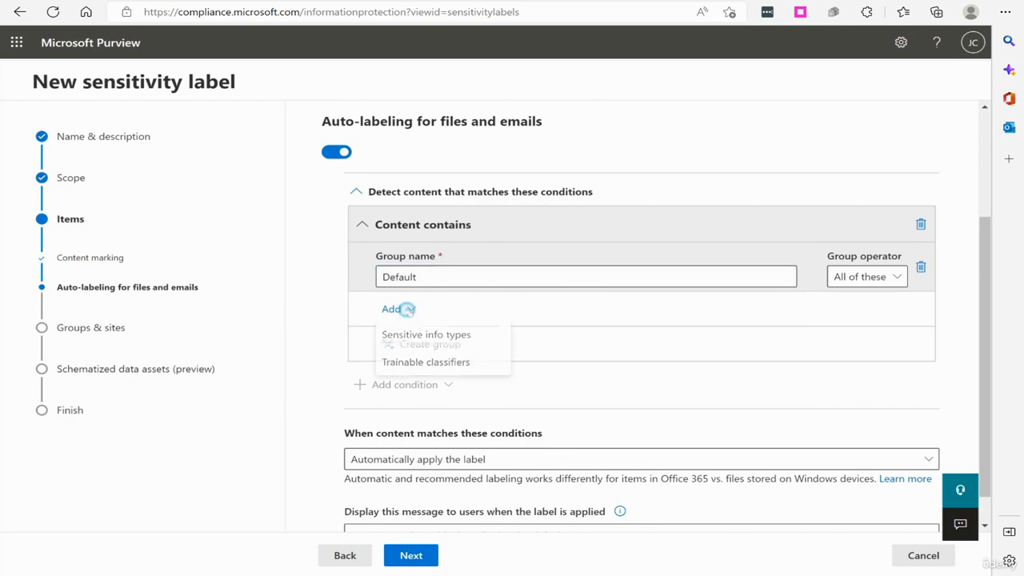
{"action": "left_click", "coordinate": [444, 338]}
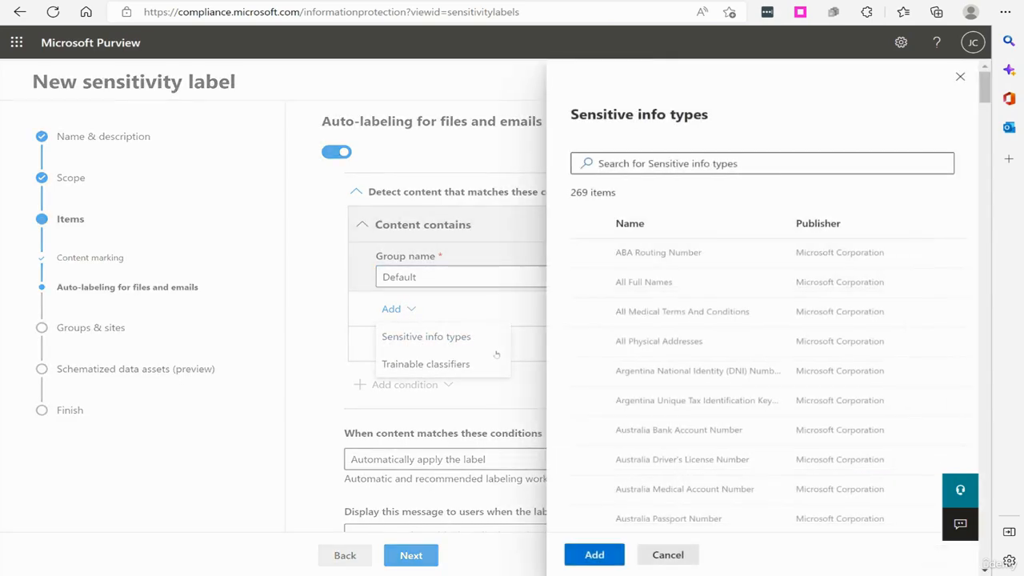
{"action": "scroll", "coordinate": [655, 296], "scroll_direction": "down", "scroll_amount": 15}
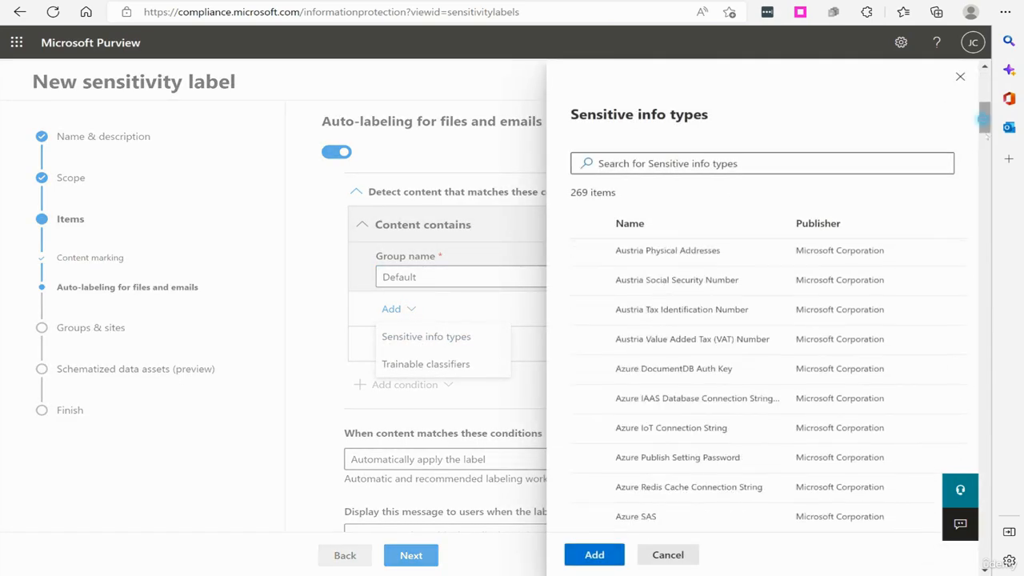
{"action": "scroll", "coordinate": [963, 474], "scroll_direction": "down", "scroll_amount": 10}
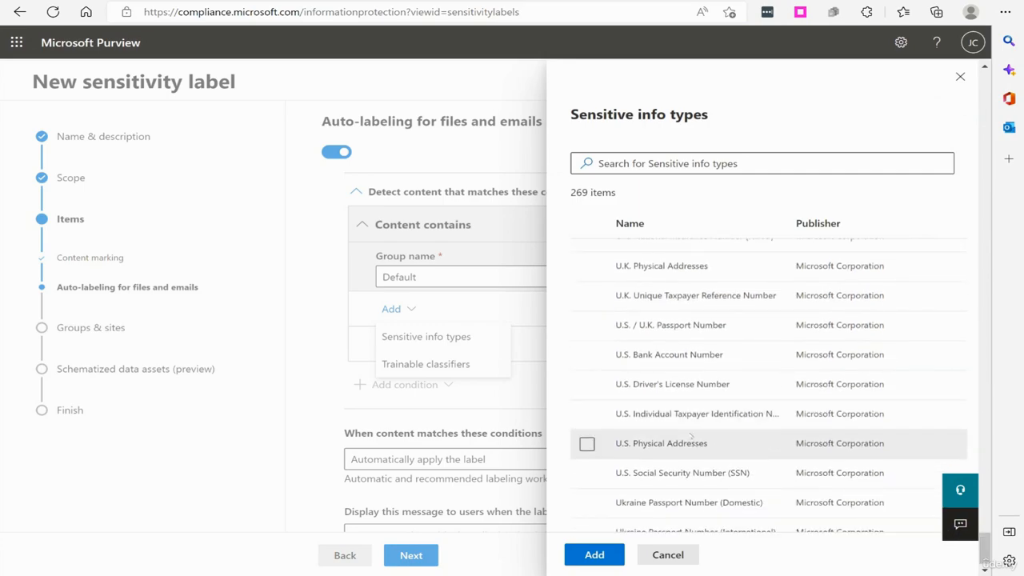
{"action": "scroll", "coordinate": [737, 432], "scroll_direction": "up", "scroll_amount": 1}
{"action": "scroll", "coordinate": [720, 376], "scroll_direction": "down", "scroll_amount": 3}
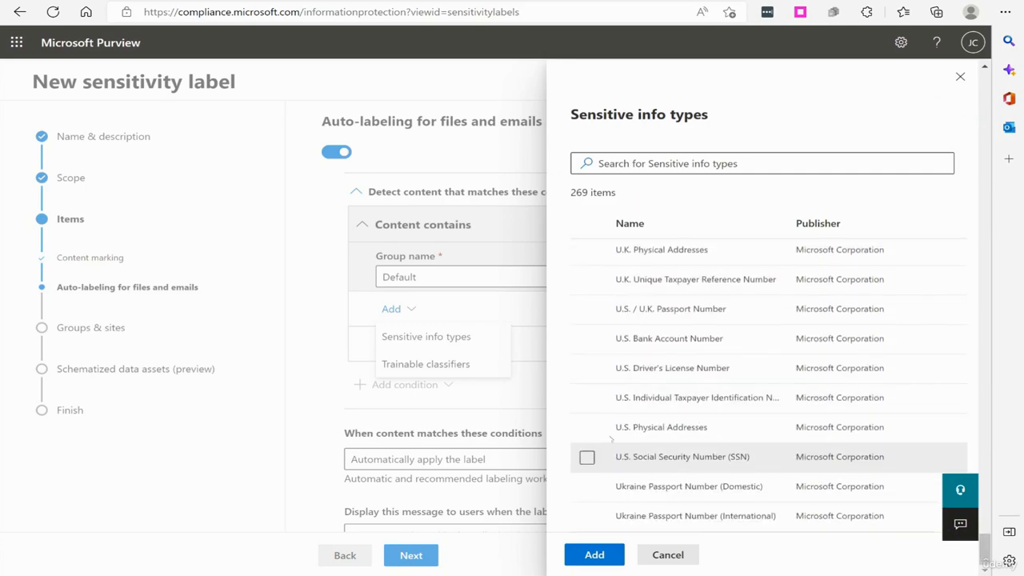
{"action": "left_click", "coordinate": [587, 427]}
{"action": "left_click", "coordinate": [588, 368]}
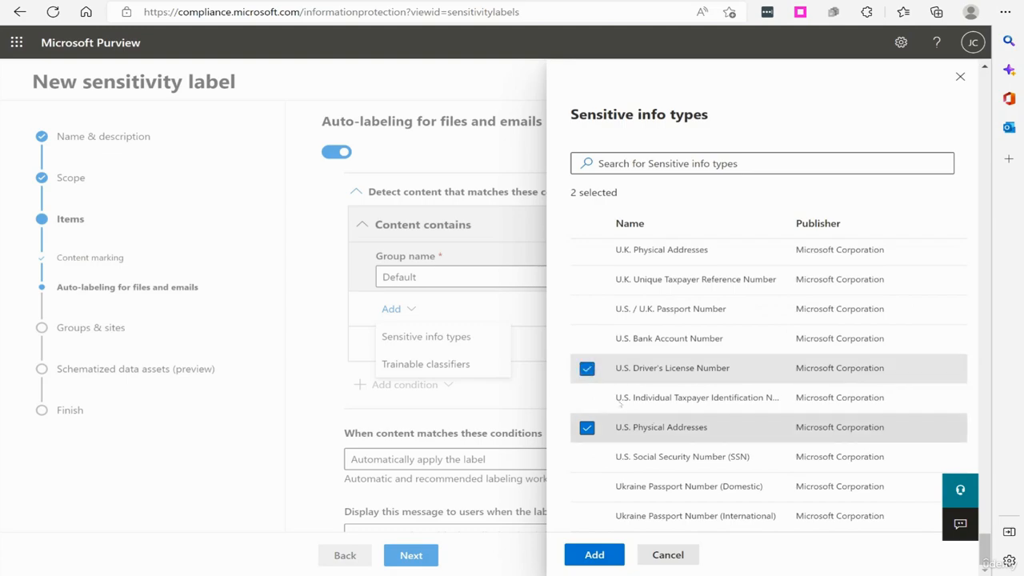
{"action": "left_click", "coordinate": [587, 338]}
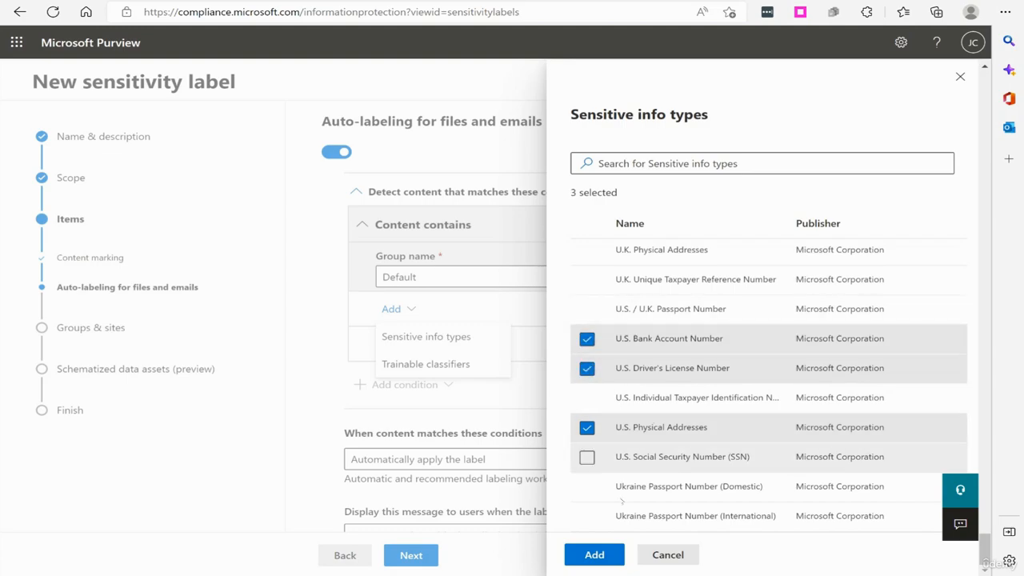
{"action": "left_click", "coordinate": [596, 555]}
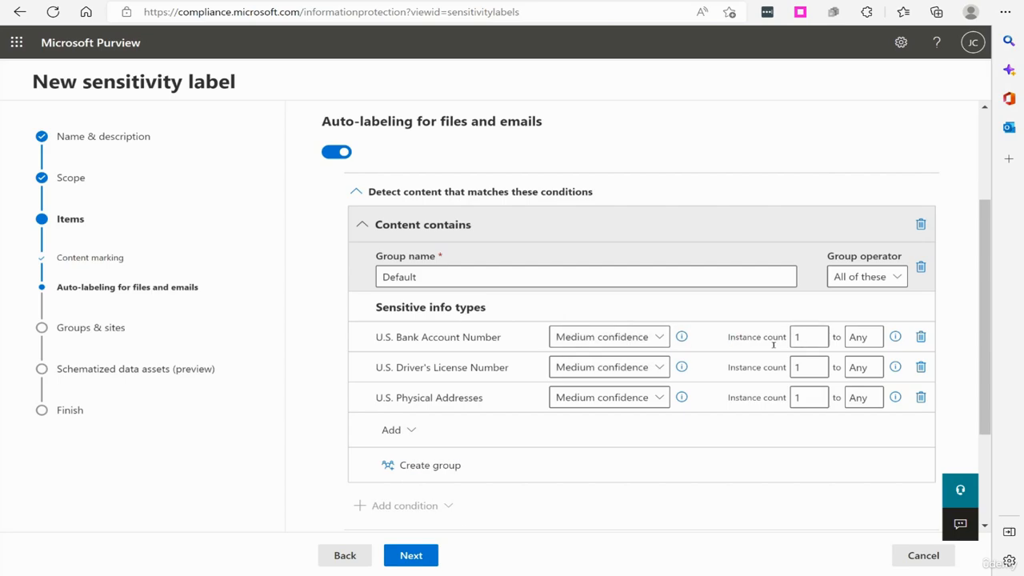
Step: Keep the medium confidence levels, leave the groups and sites and schematized data settings off, and create the label
{"action": "left_click", "coordinate": [608, 340]}
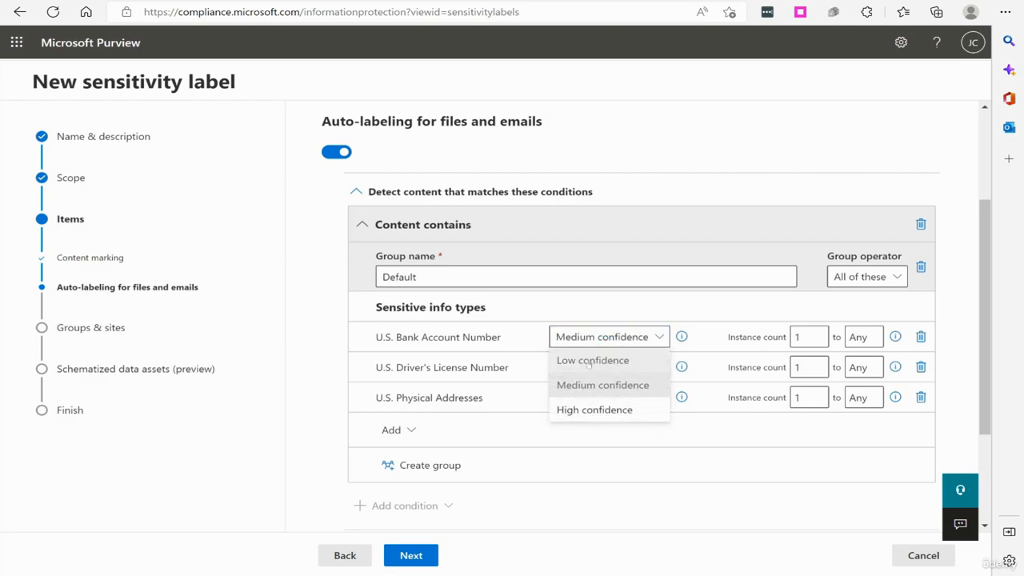
{"action": "left_click", "coordinate": [646, 531]}
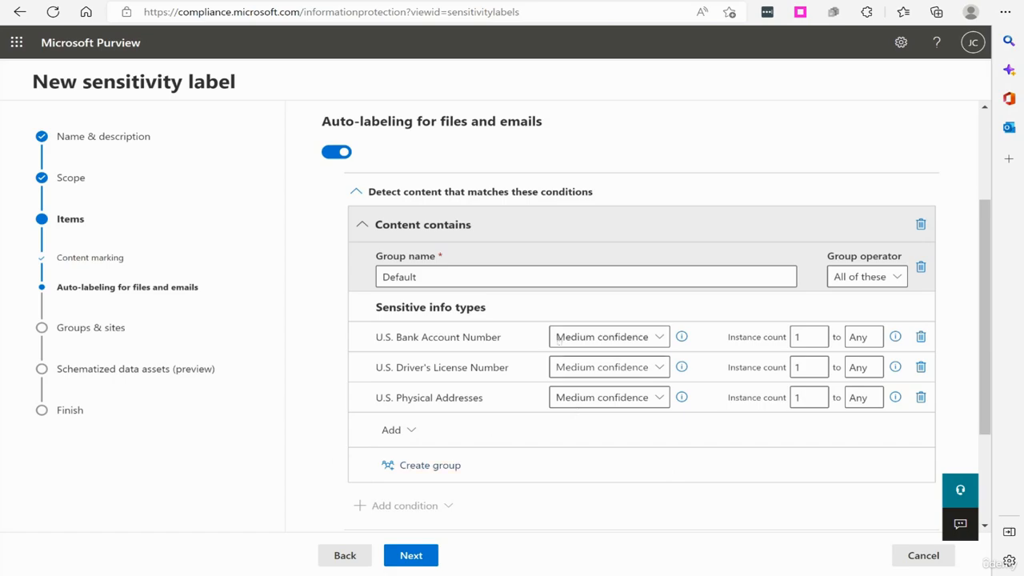
{"action": "left_click", "coordinate": [410, 555]}
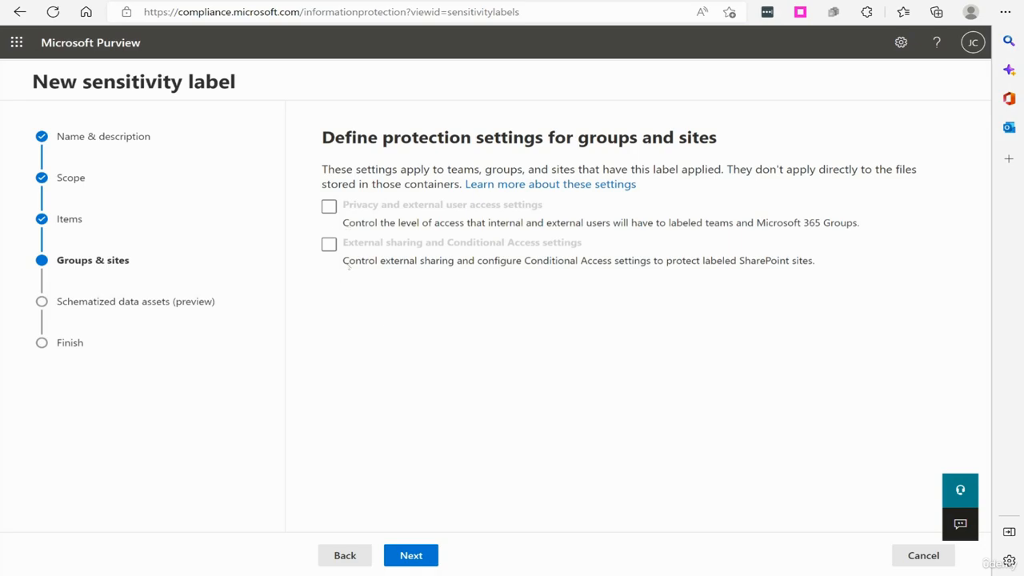
{"action": "left_click", "coordinate": [411, 555]}
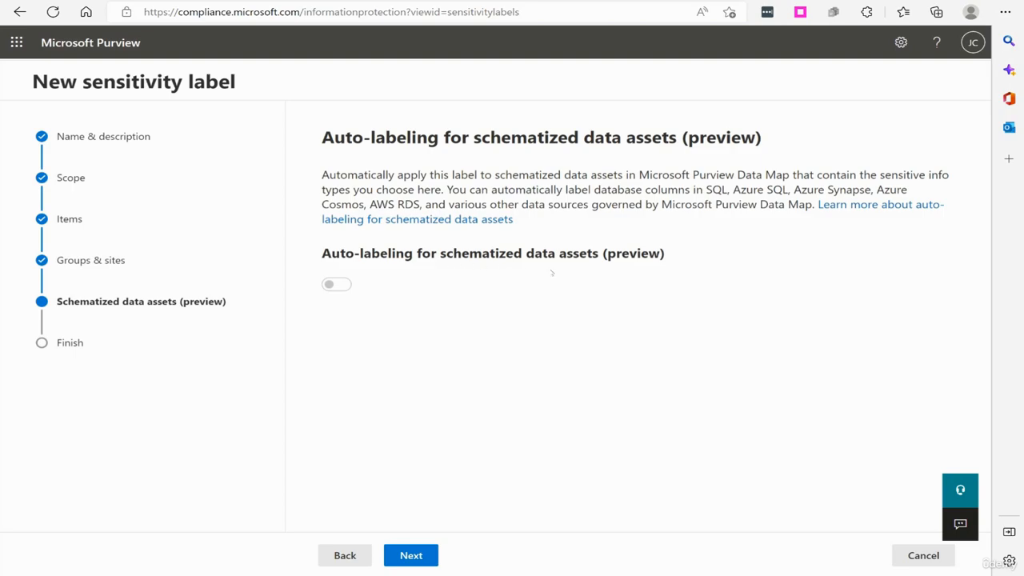
{"action": "key", "text": "Return"}
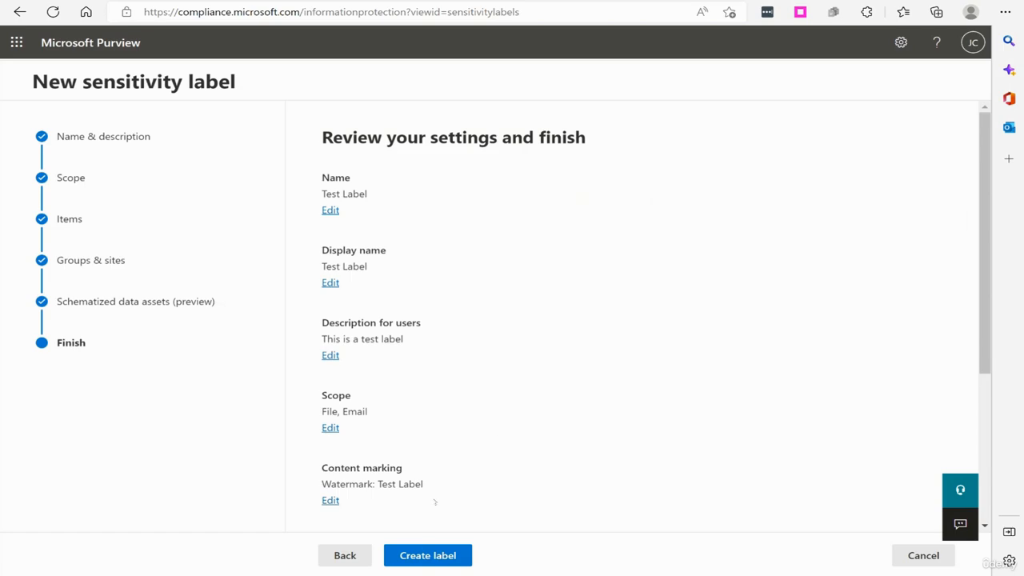
{"action": "left_click", "coordinate": [424, 555]}
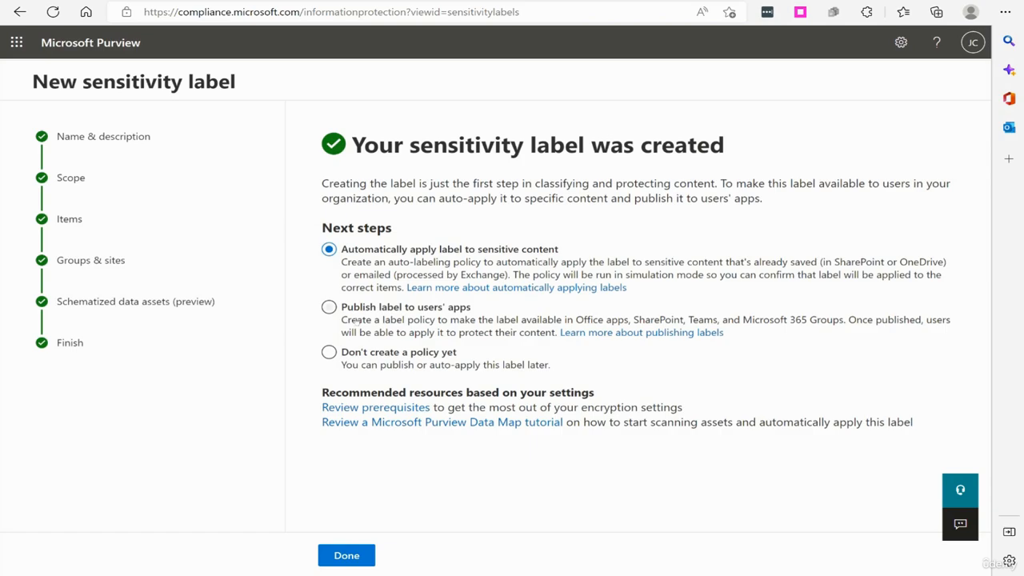
Step: Finish the label wizard with "Don't create a policy yet" and check the list of sensitivity labels
{"action": "left_click", "coordinate": [409, 309]}
{"action": "left_click", "coordinate": [401, 351]}
{"action": "left_click", "coordinate": [364, 558]}
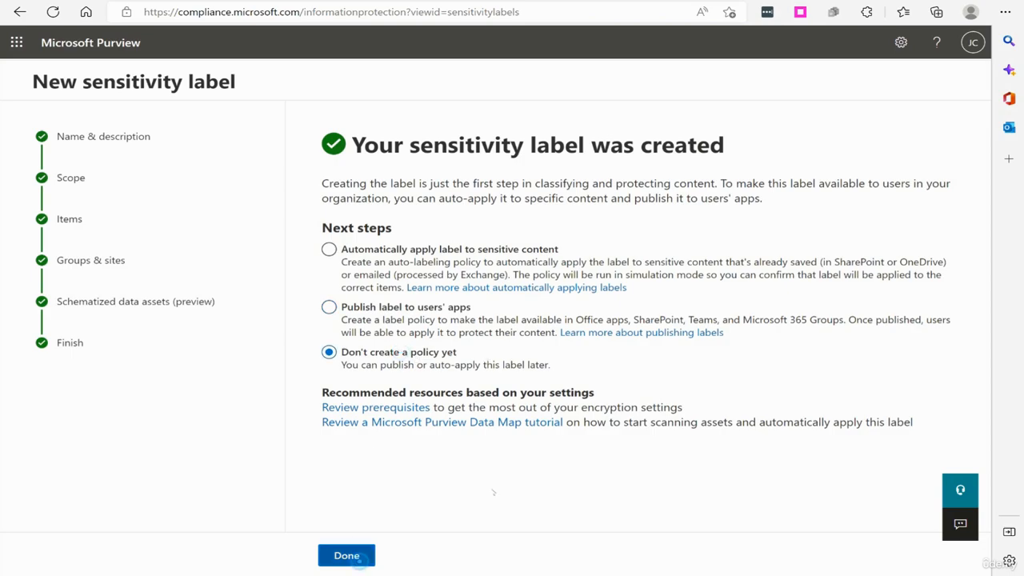
{"action": "scroll", "coordinate": [494, 404], "scroll_direction": "down", "scroll_amount": 2}
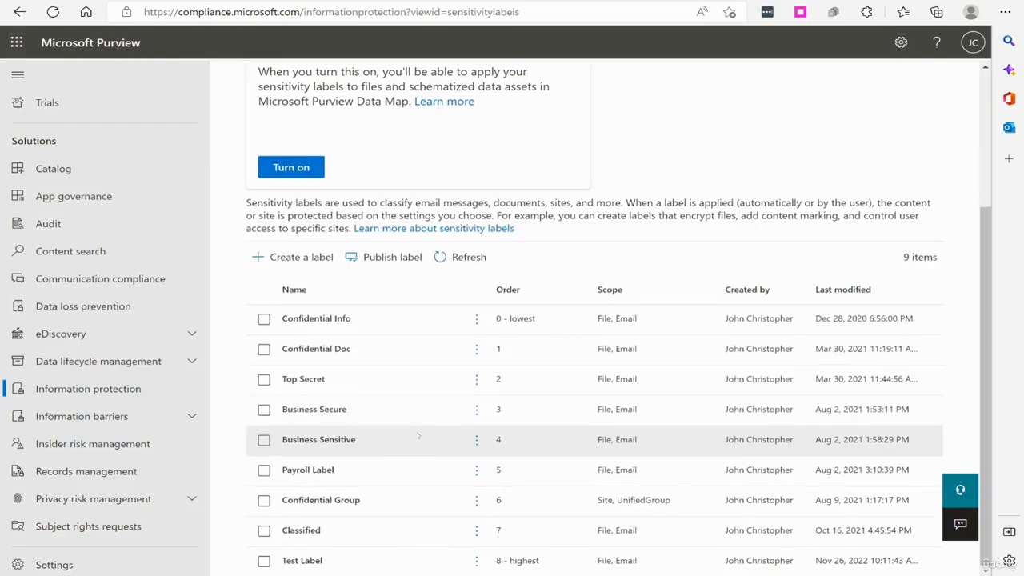
{"action": "scroll", "coordinate": [351, 360], "scroll_direction": "up", "scroll_amount": 2}
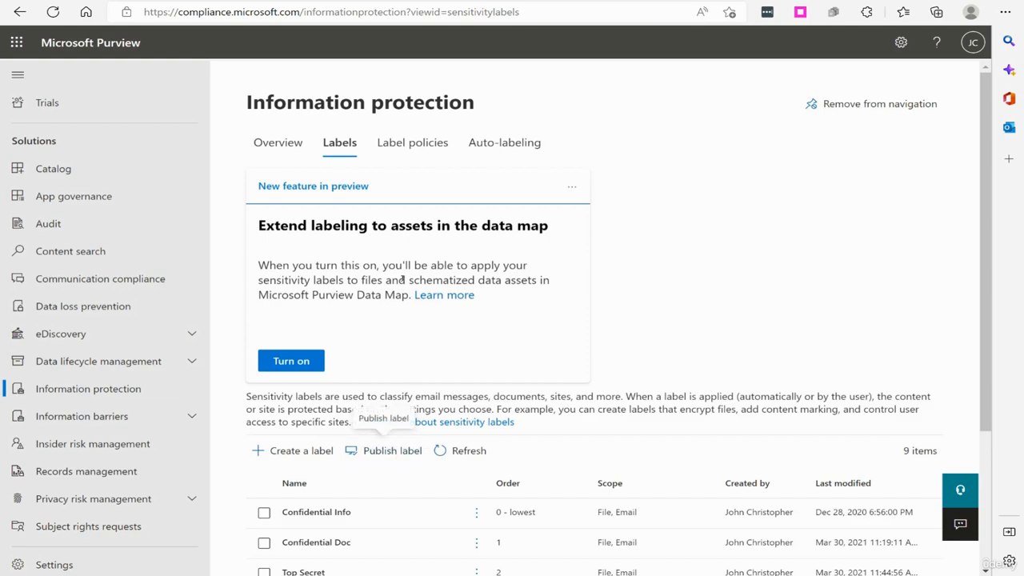
Step: Start a new label policy that publishes Test Label and continue to its users and groups
{"action": "left_click", "coordinate": [411, 142]}
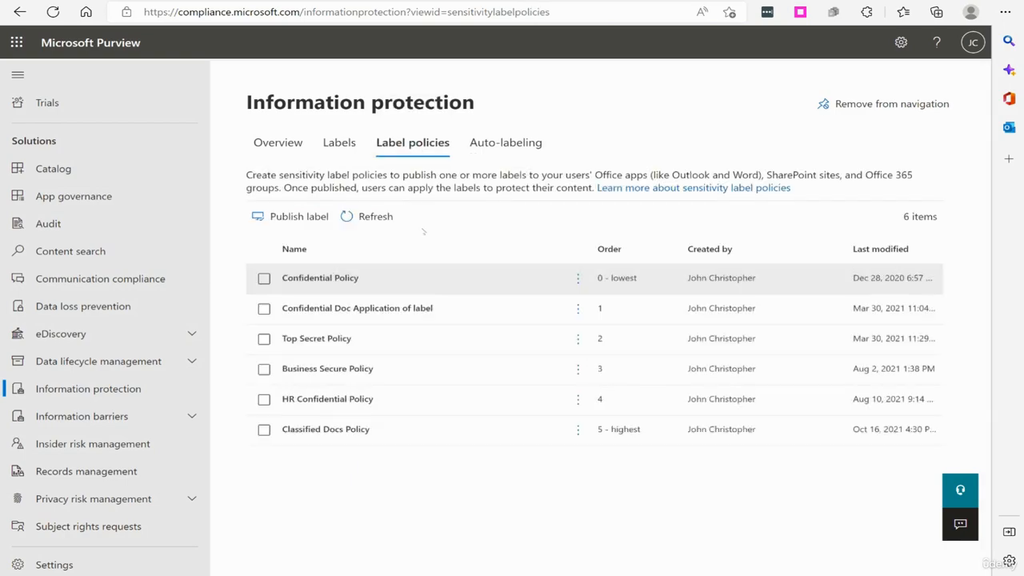
{"action": "left_click", "coordinate": [297, 217]}
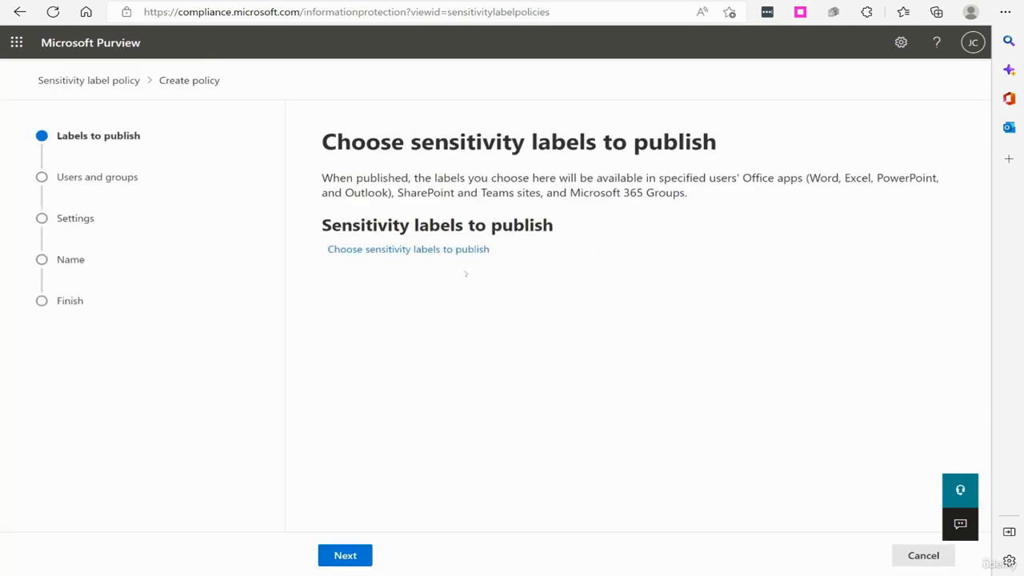
{"action": "left_click", "coordinate": [413, 250]}
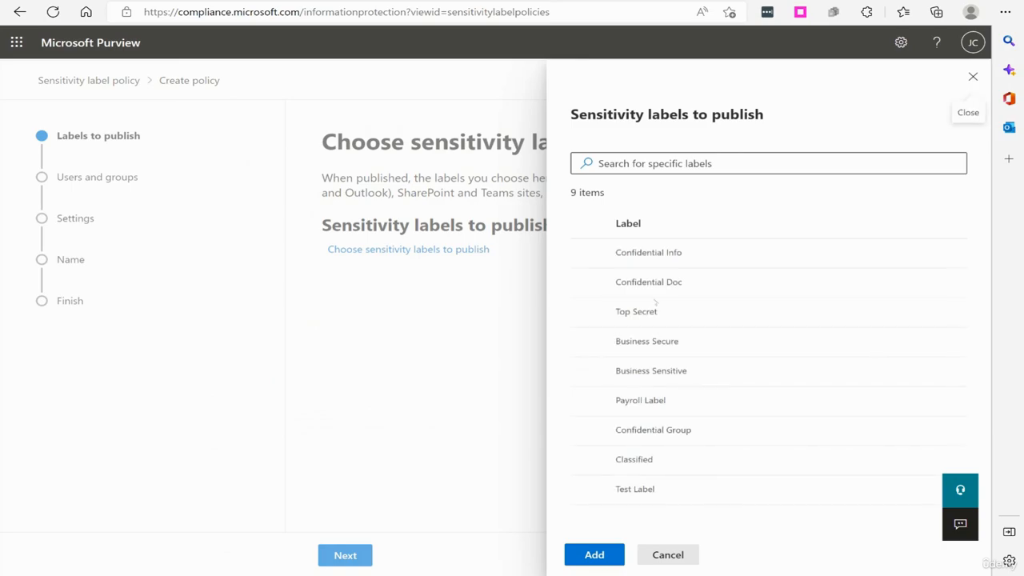
{"action": "left_click", "coordinate": [587, 490]}
{"action": "left_click", "coordinate": [594, 555]}
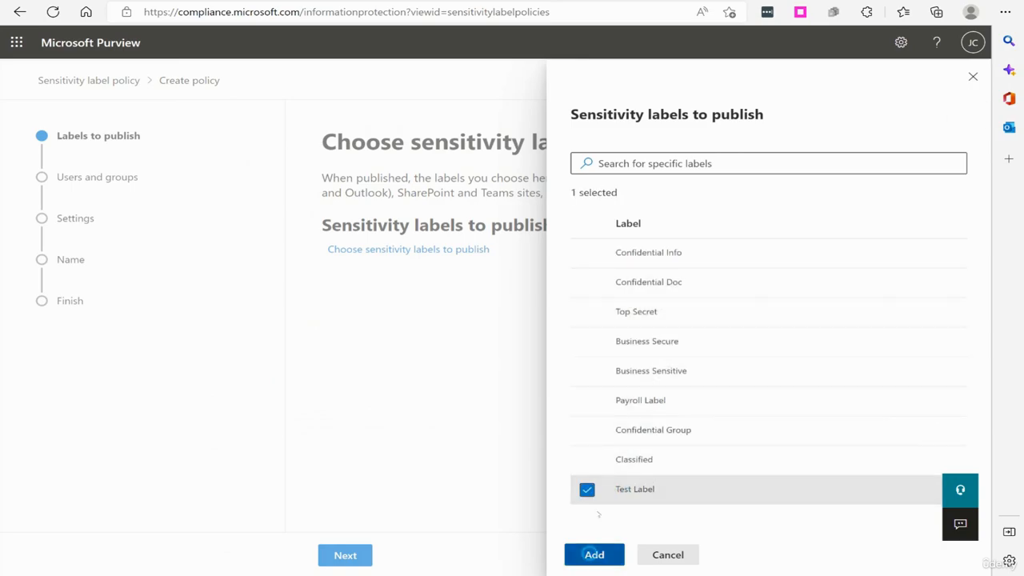
{"action": "left_click", "coordinate": [345, 555]}
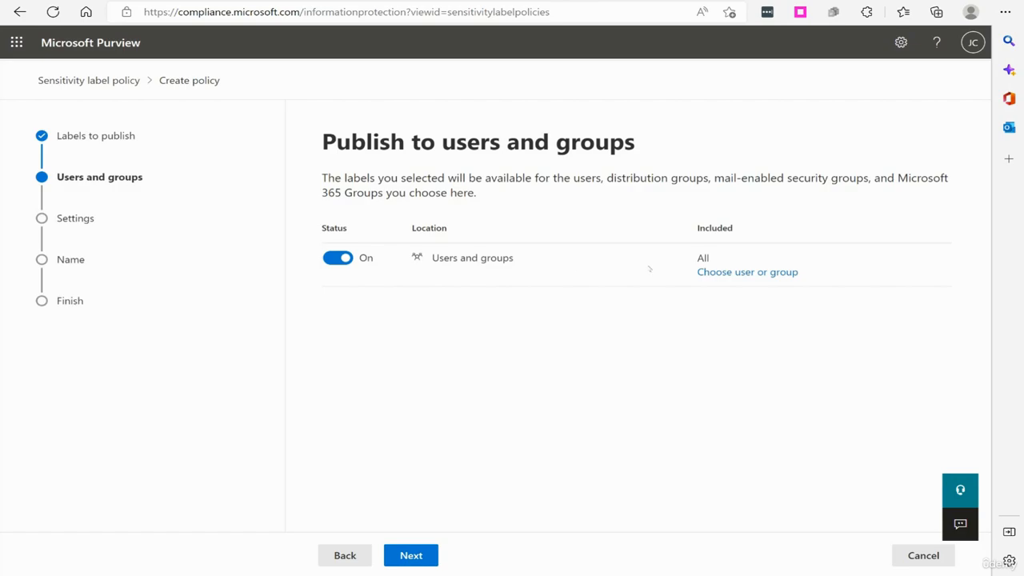
Step: Limit the policy's users and groups to the HR group and continue to the policy settings
{"action": "left_click", "coordinate": [744, 272]}
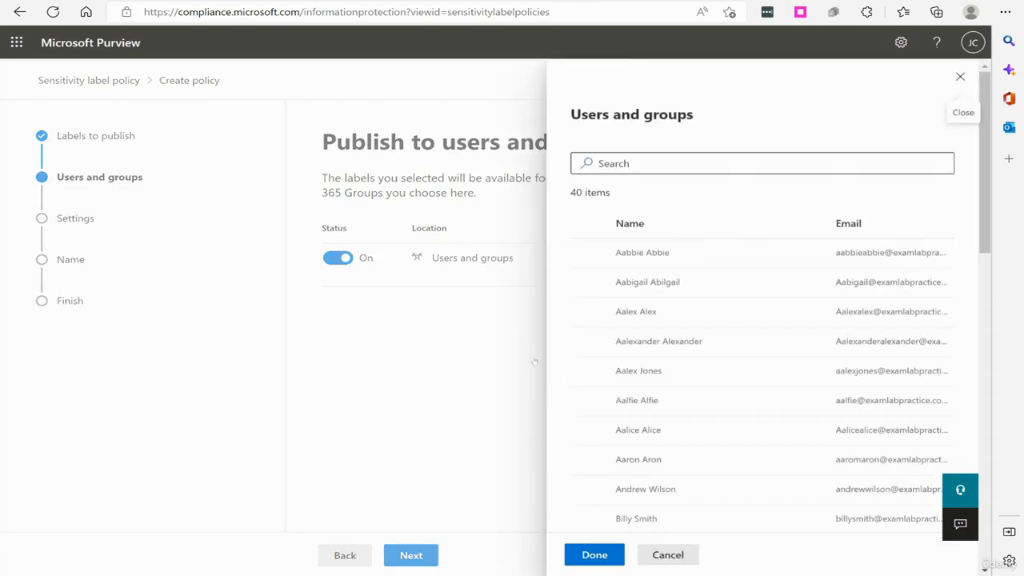
{"action": "left_click", "coordinate": [587, 253]}
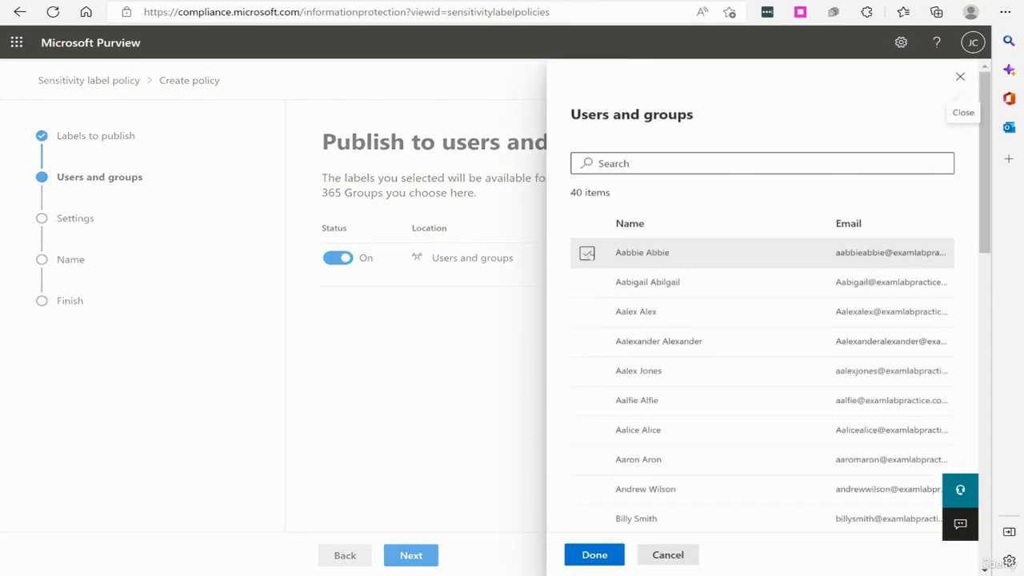
{"action": "scroll", "coordinate": [632, 360], "scroll_direction": "down", "scroll_amount": 10}
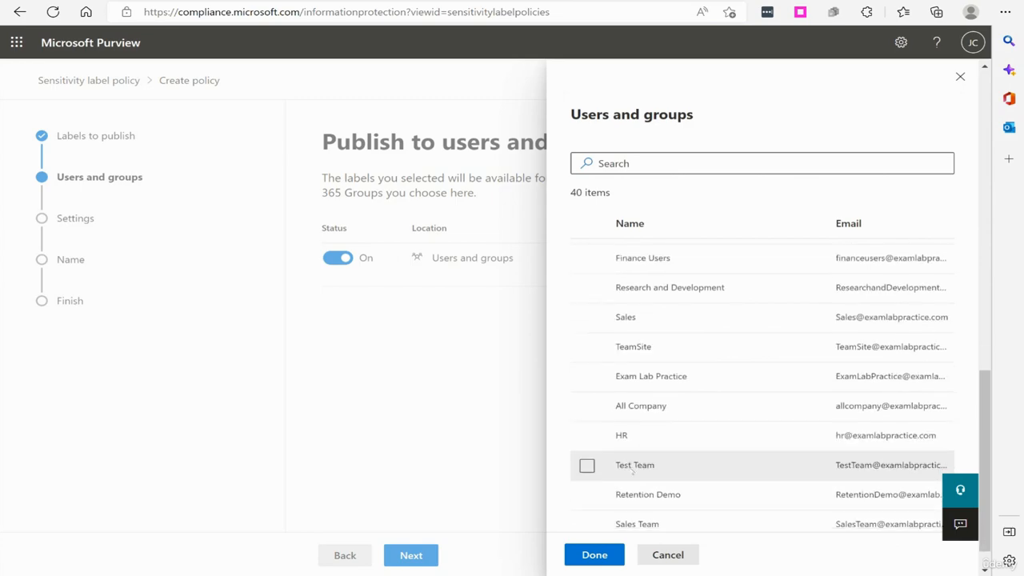
{"action": "scroll", "coordinate": [633, 474], "scroll_direction": "down", "scroll_amount": 1}
{"action": "left_click", "coordinate": [605, 400]}
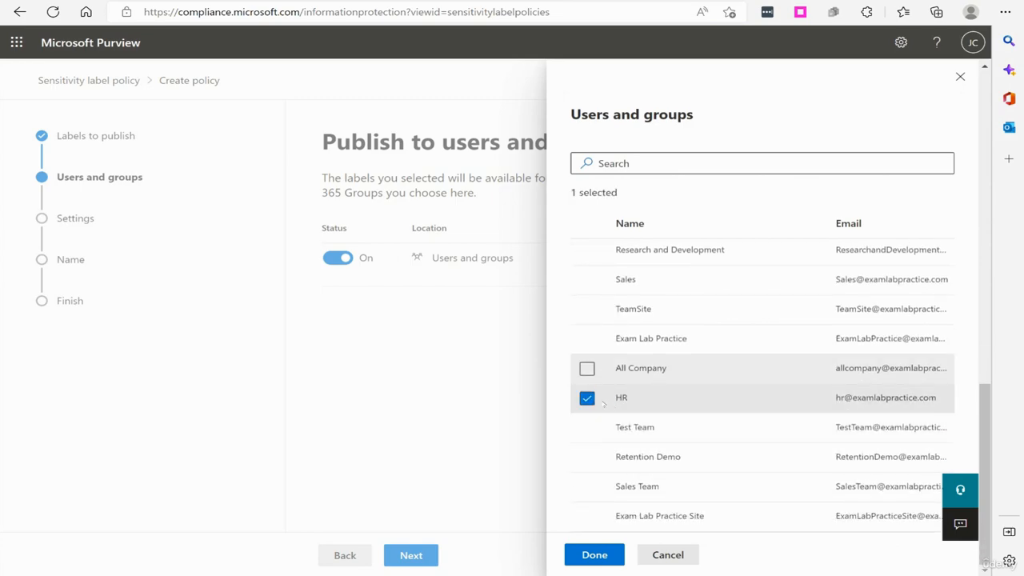
{"action": "left_click", "coordinate": [594, 555]}
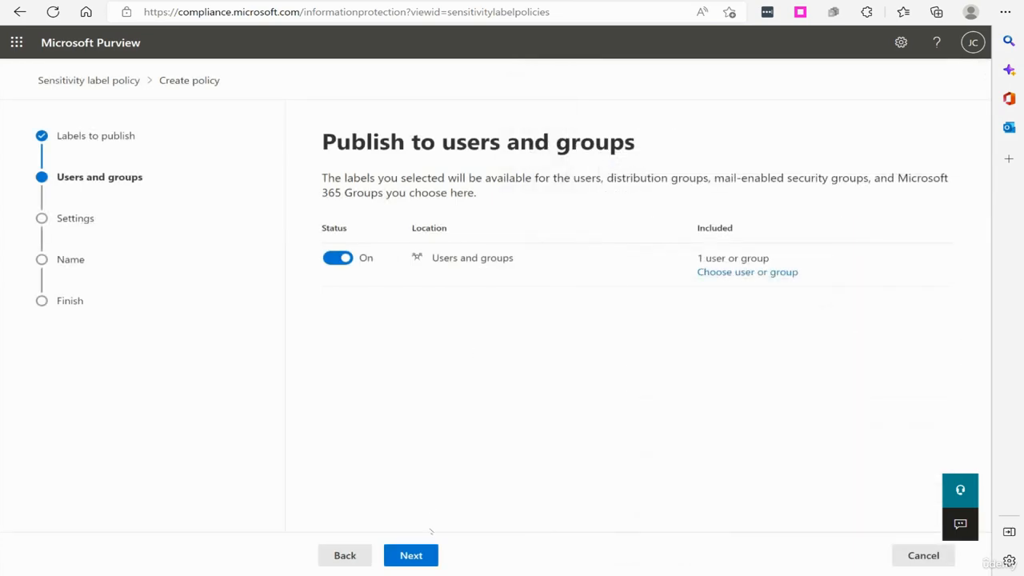
{"action": "left_click", "coordinate": [412, 556]}
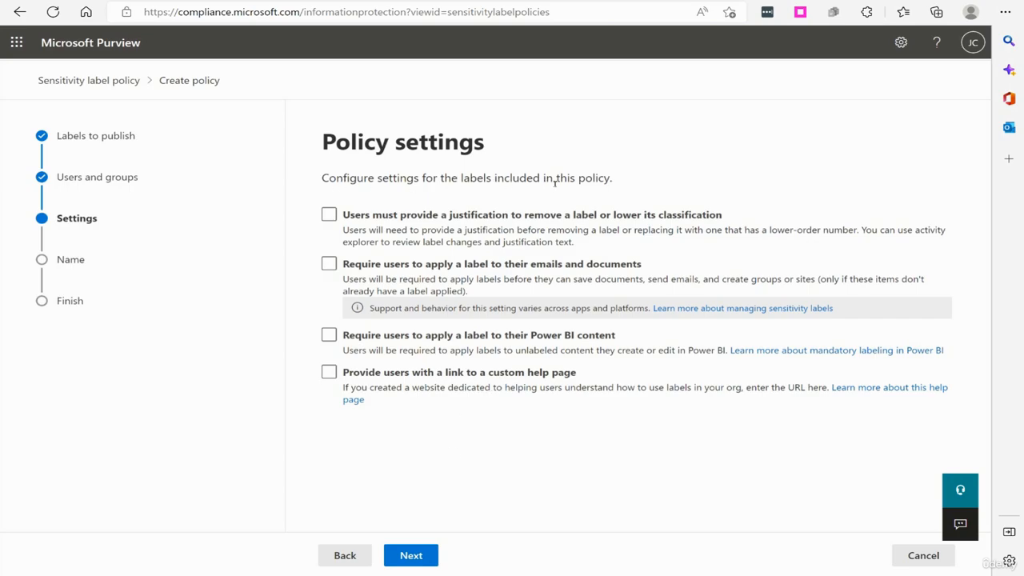
Step: Go through the justification, mandatory labeling, Power BI and custom help page options, and continue to the default document settings
{"action": "left_click", "coordinate": [520, 214]}
{"action": "left_click", "coordinate": [334, 224]}
{"action": "left_click", "coordinate": [334, 225]}
{"action": "left_click", "coordinate": [329, 265]}
{"action": "left_click", "coordinate": [330, 270]}
{"action": "left_click", "coordinate": [476, 352]}
{"action": "left_click", "coordinate": [582, 347]}
{"action": "left_click", "coordinate": [355, 382]}
{"action": "left_click", "coordinate": [508, 378]}
{"action": "left_click", "coordinate": [434, 558]}
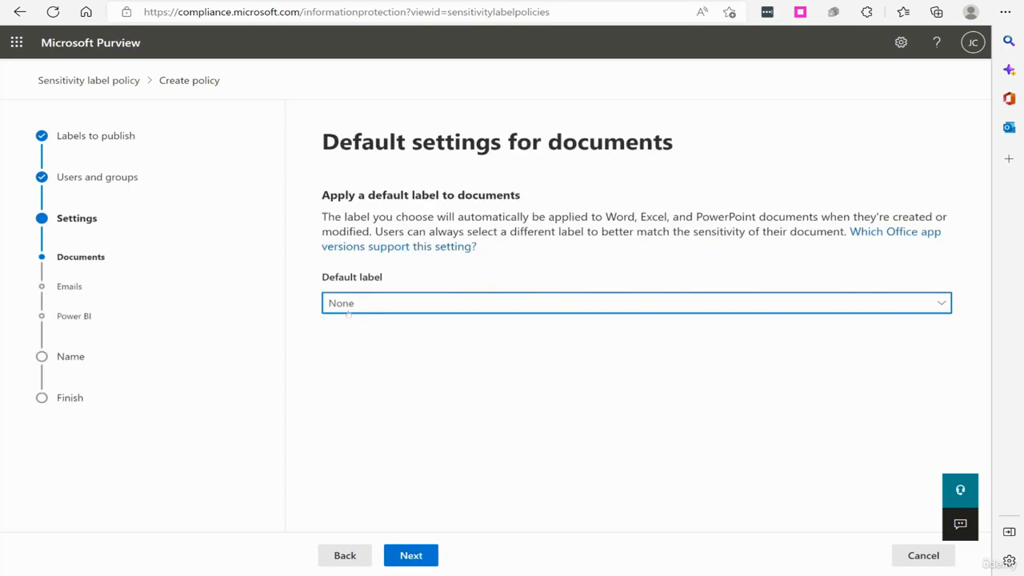
Step: Set the policy's default label to Test Label for documents and to None for emails
{"action": "left_click", "coordinate": [336, 304]}
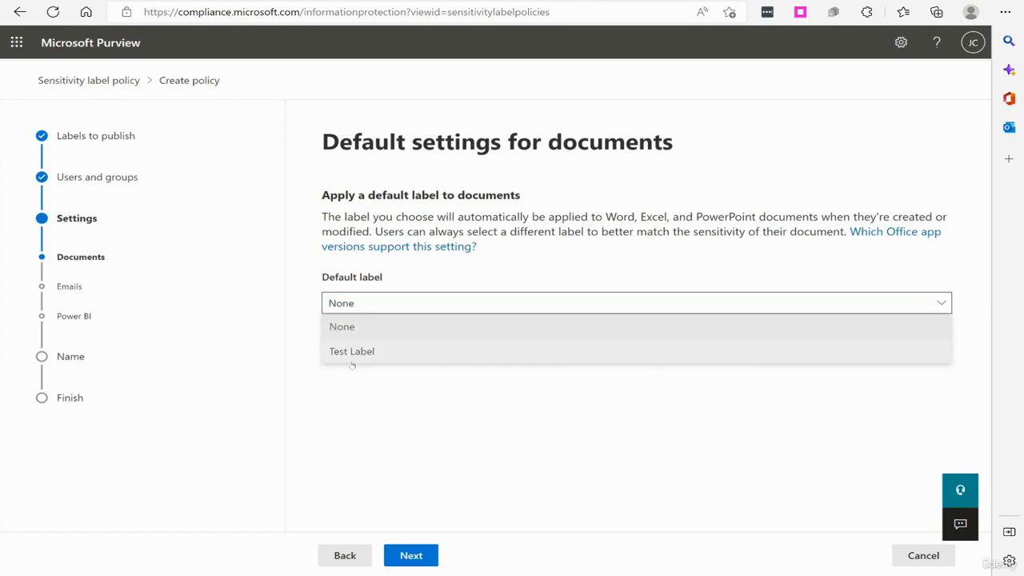
{"action": "left_click", "coordinate": [407, 409]}
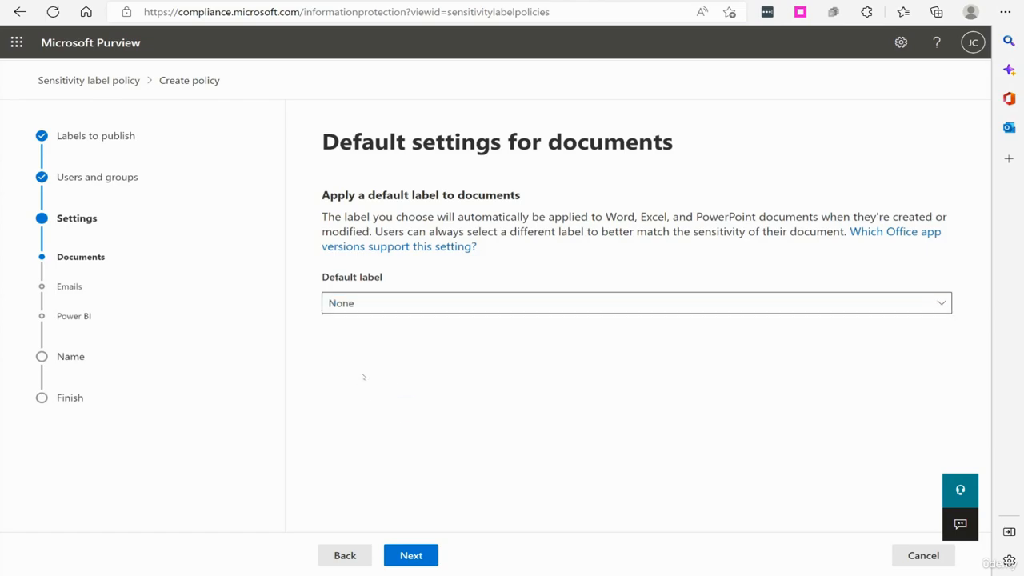
{"action": "left_click", "coordinate": [357, 304]}
{"action": "left_click", "coordinate": [352, 350]}
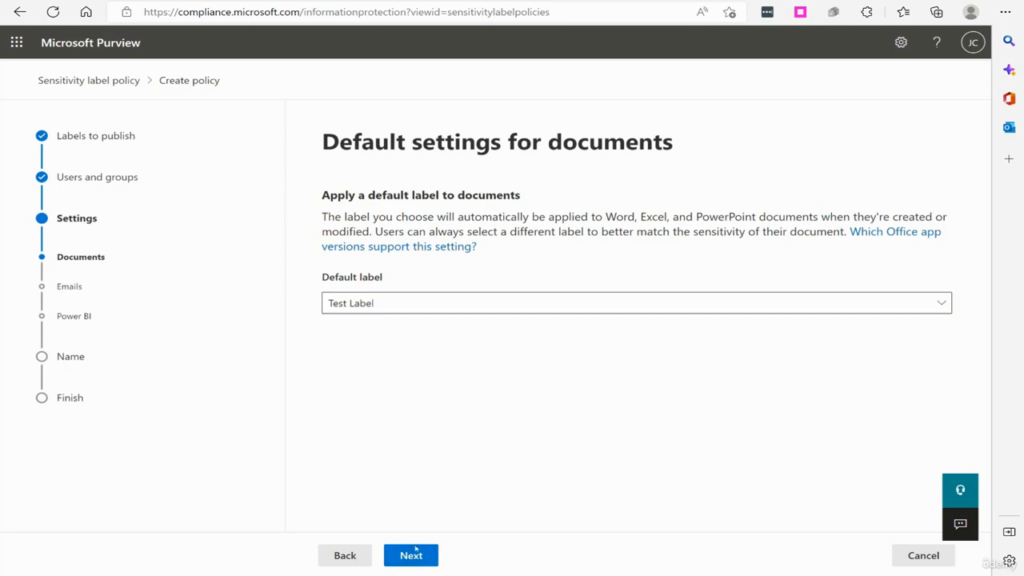
{"action": "left_click", "coordinate": [410, 556]}
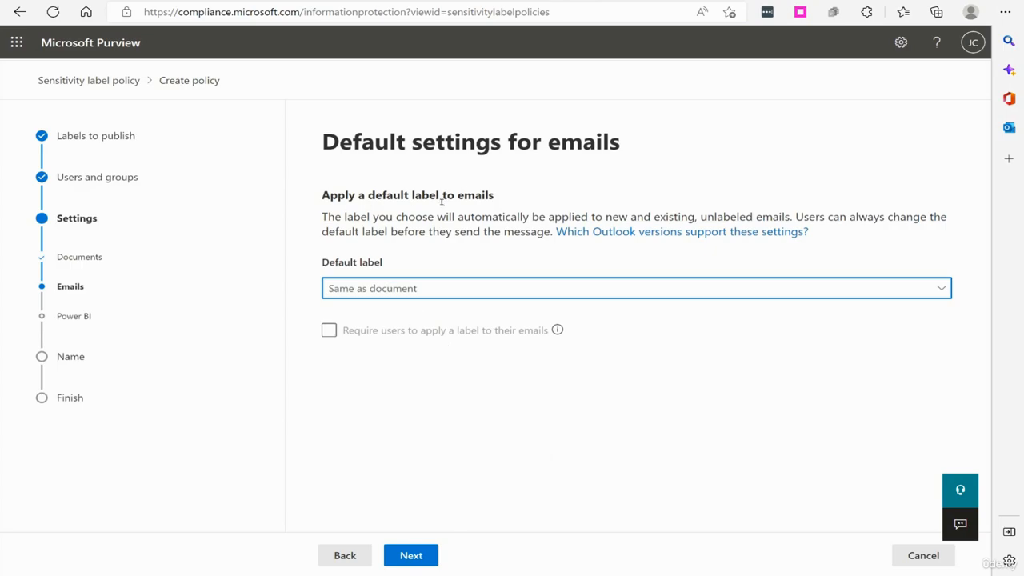
{"action": "left_click", "coordinate": [371, 290]}
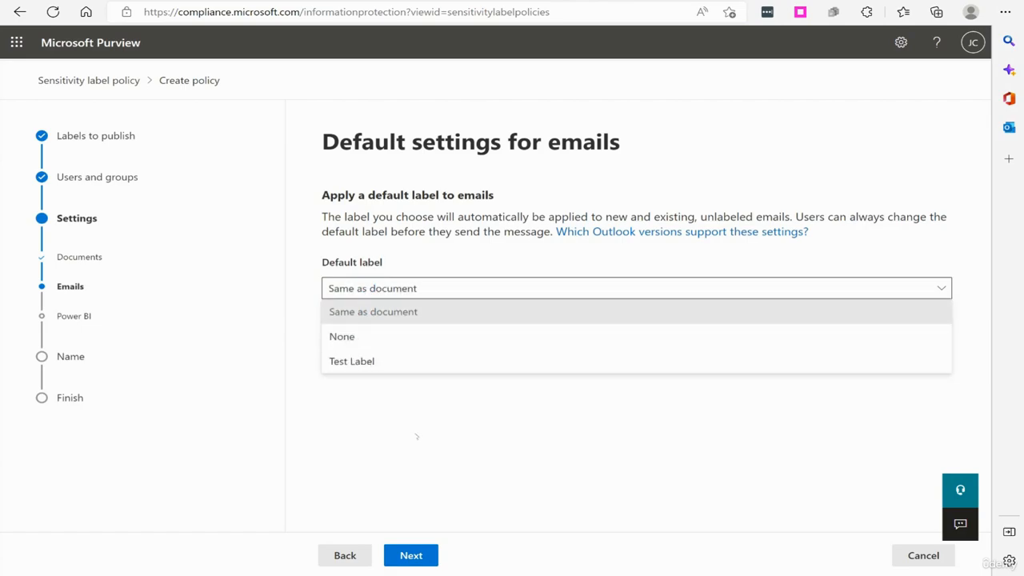
{"action": "left_click", "coordinate": [343, 336]}
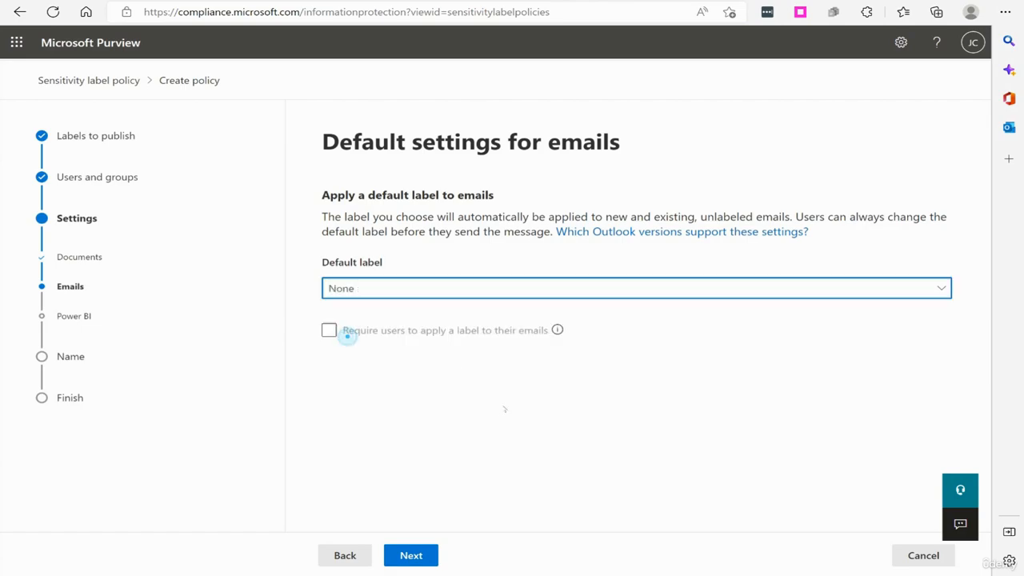
Step: Keep None as the default label for Power BI content, name the policy Test label policy, and continue to the review
{"action": "left_click", "coordinate": [411, 555]}
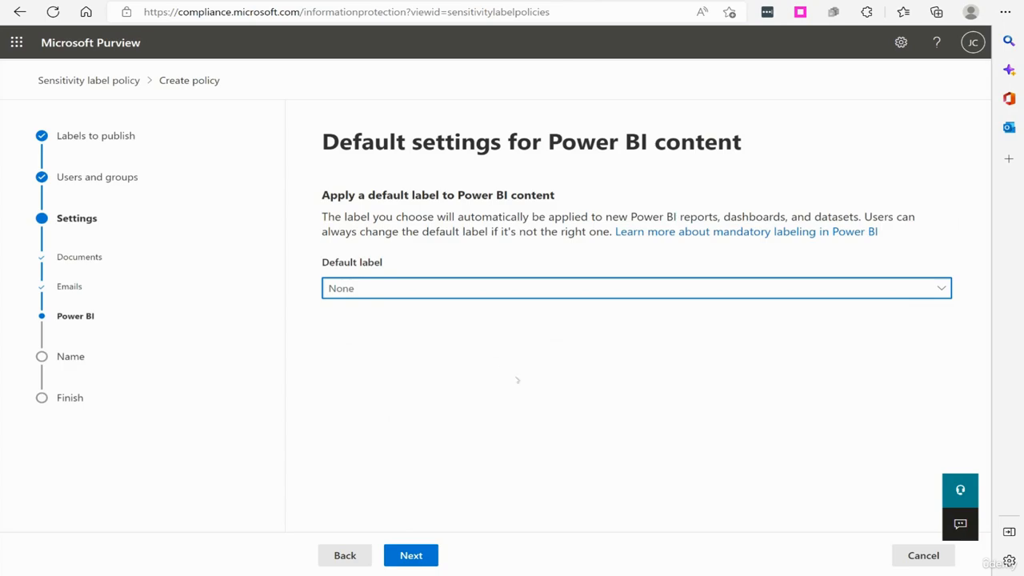
{"action": "left_click", "coordinate": [416, 554]}
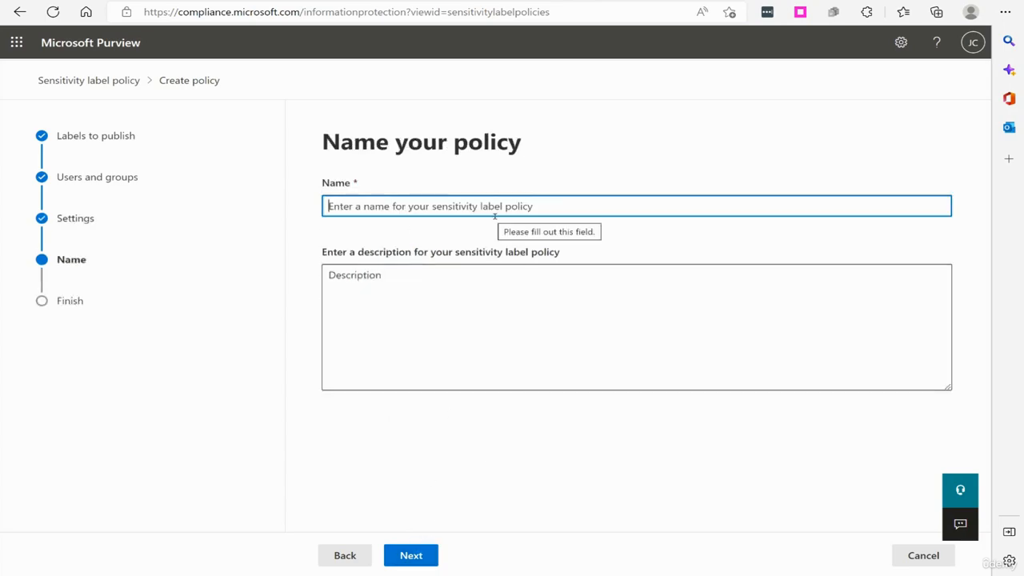
{"action": "type", "text": "Test lable"}
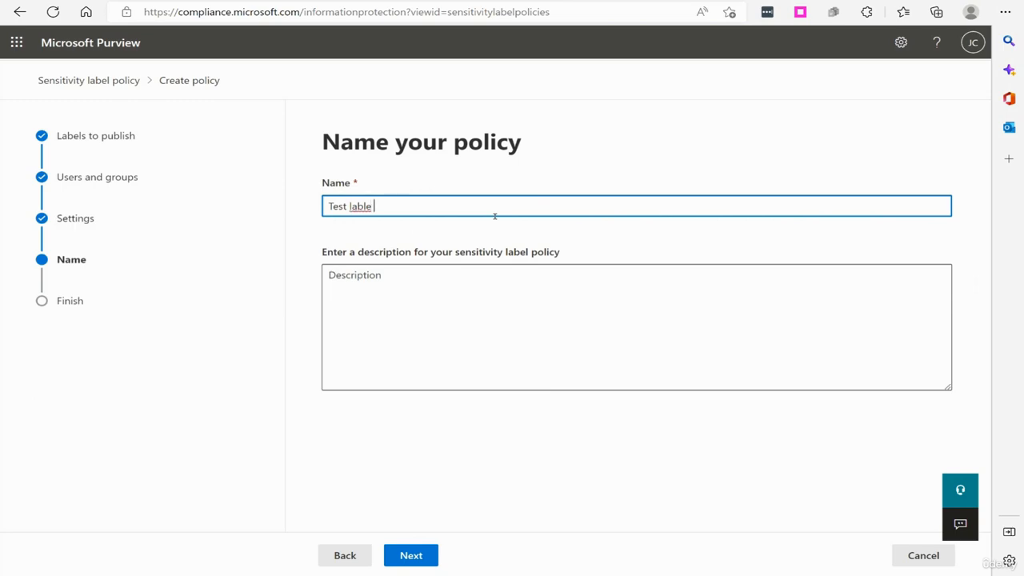
{"action": "key", "text": "BackSpace"}
{"action": "key", "text": "BackSpace"}
{"action": "key", "text": "BackSpace"}
{"action": "key", "text": "BackSpace"}
{"action": "type", "text": "bel policy"}
{"action": "left_click", "coordinate": [415, 555]}
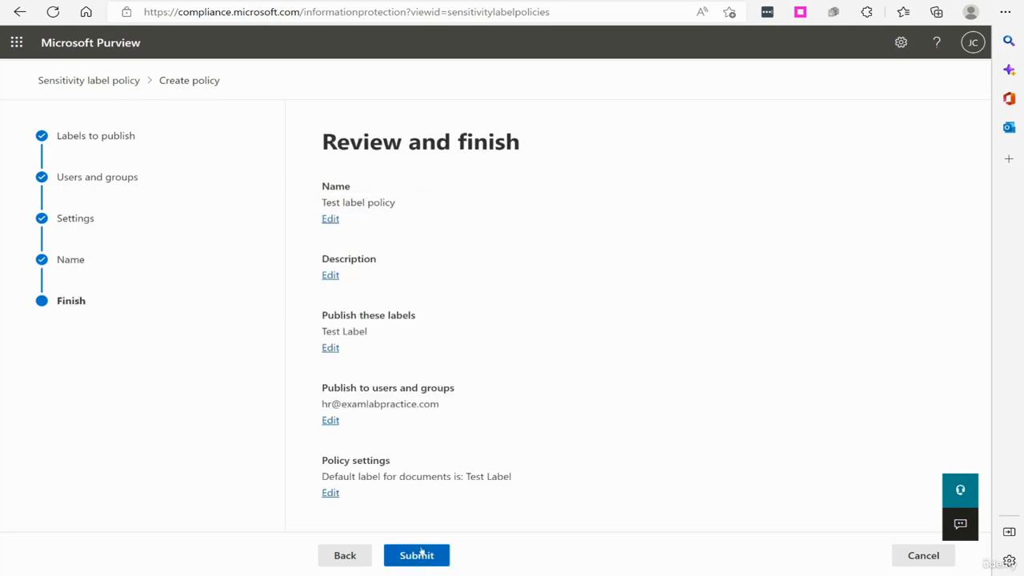
Step: Submit the new label policy and finish the policy creation to return to the label policies list
{"action": "left_click", "coordinate": [419, 554]}
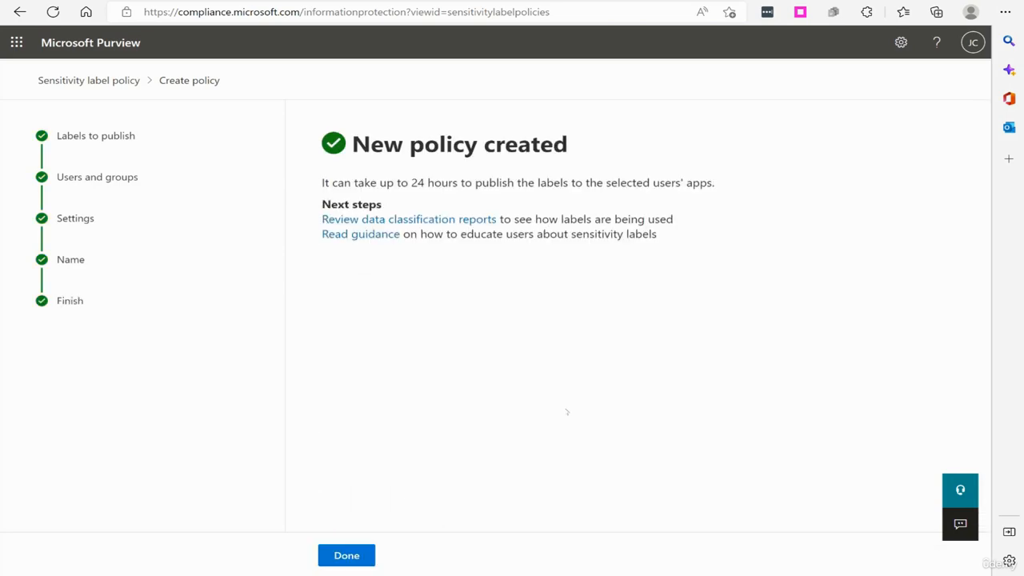
{"action": "left_click_drag", "start_coordinate": [323, 182], "coordinate": [721, 190]}
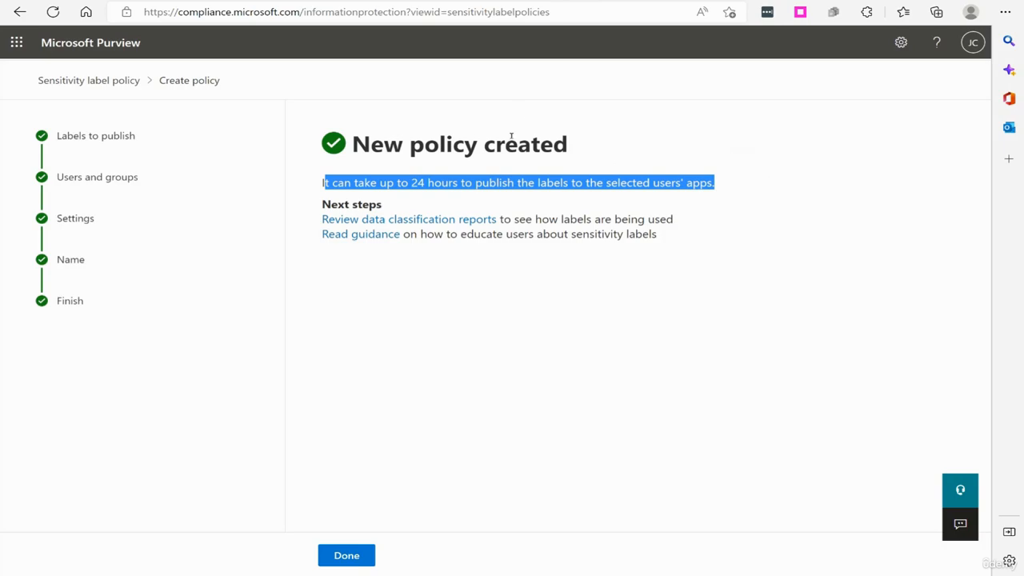
{"action": "left_click", "coordinate": [346, 555]}
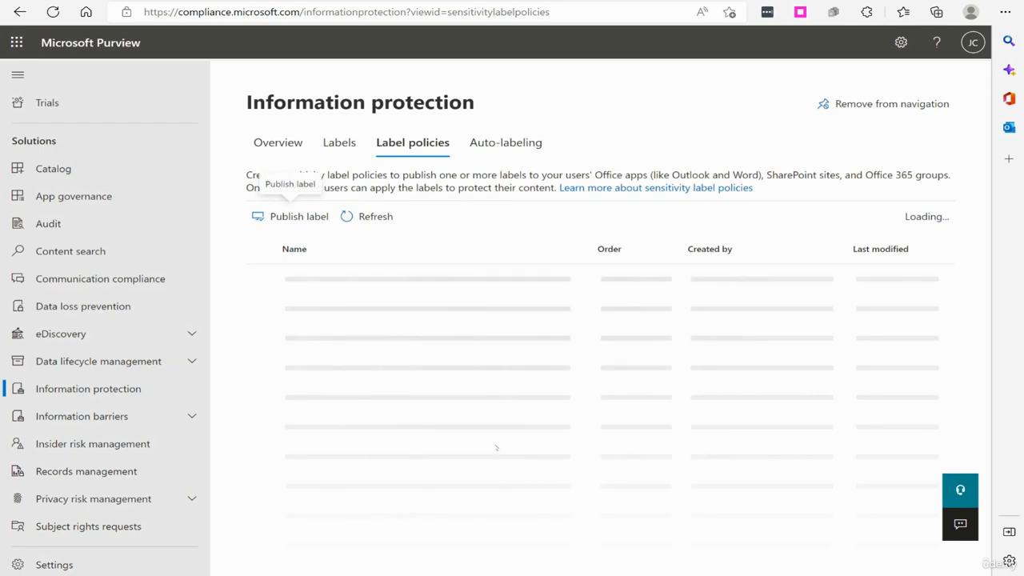